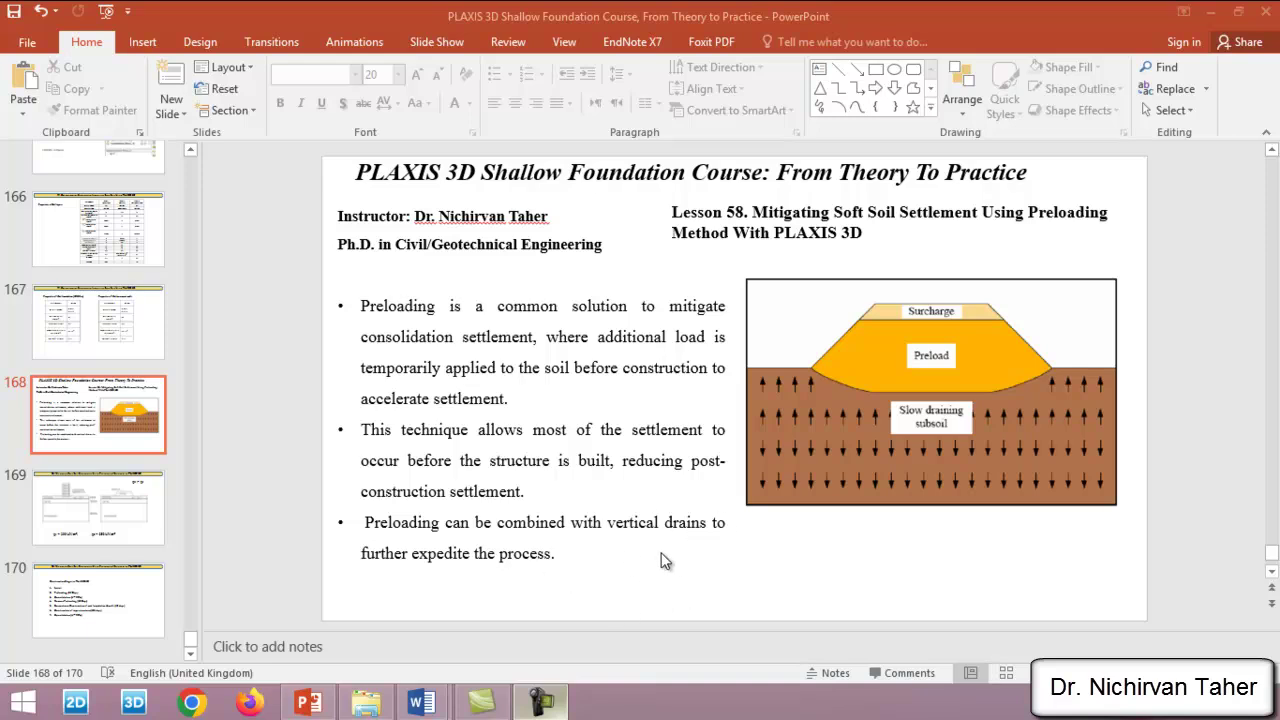
# Step: Review the slides showing the superstructure and preload layouts and the construction stages in PLAXIS 3D
pyautogui.click(89, 503)
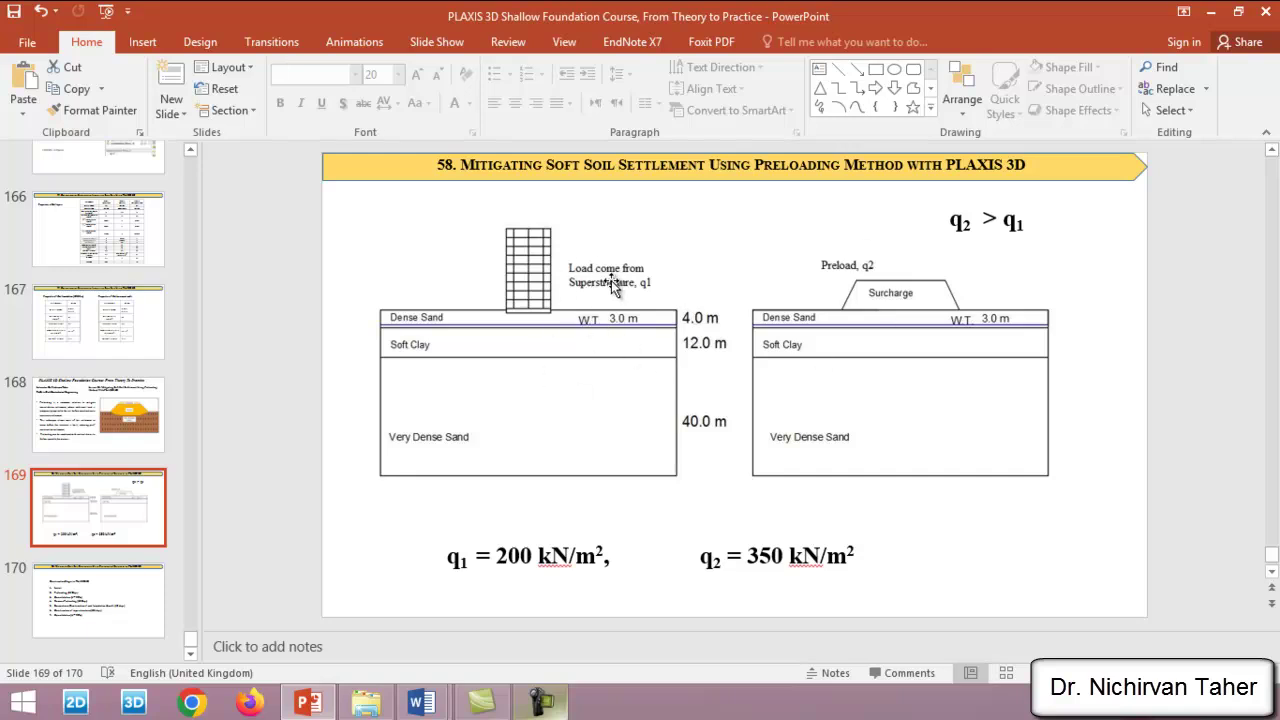
pyautogui.click(95, 598)
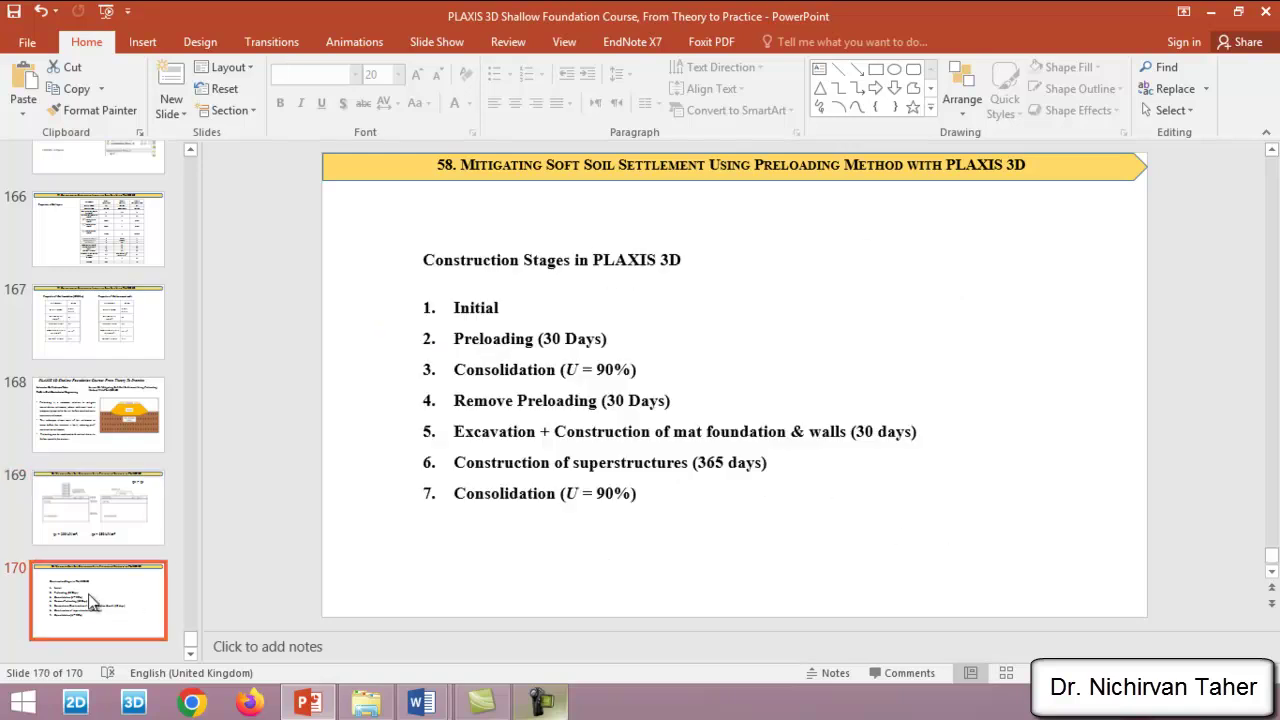
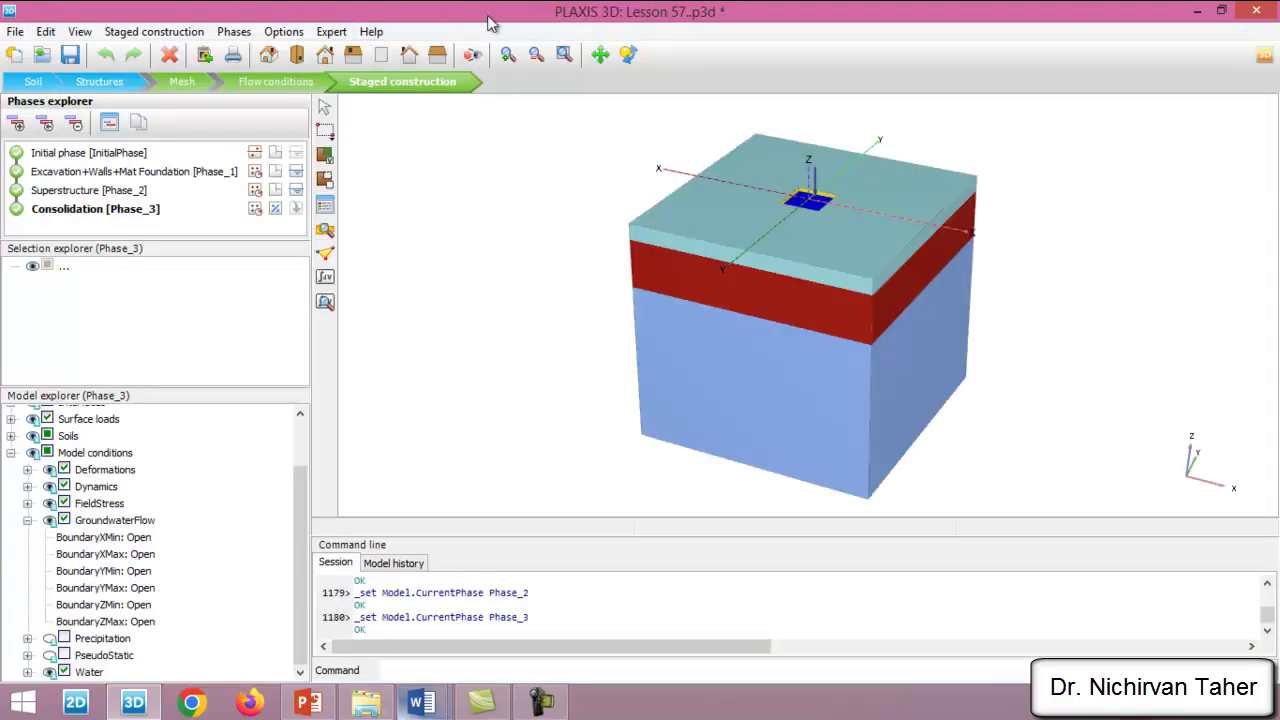
# Step: In PLAXIS 3D, save the project as "Lesson 58." in the folder "Lesson 58. Mitigating Soft Soil Settlement Using Preloading Methods with PLAXIS 3D"
pyautogui.click(16, 34)
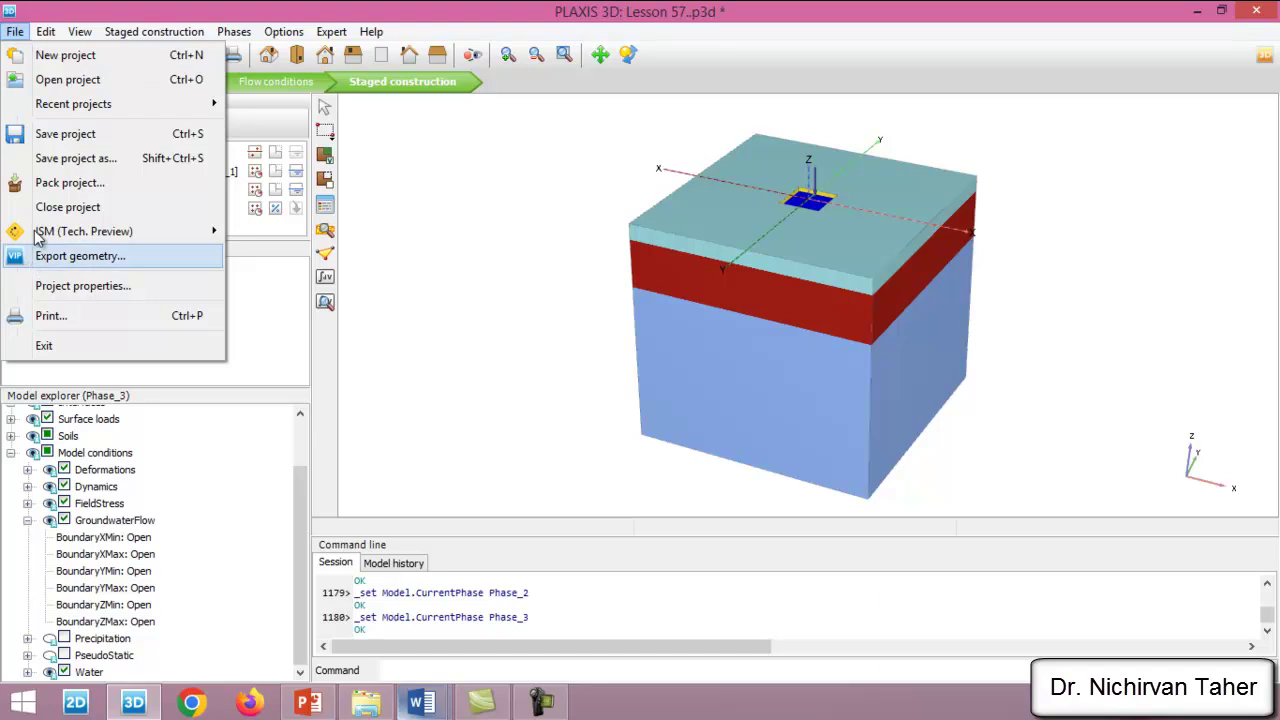
pyautogui.click(92, 160)
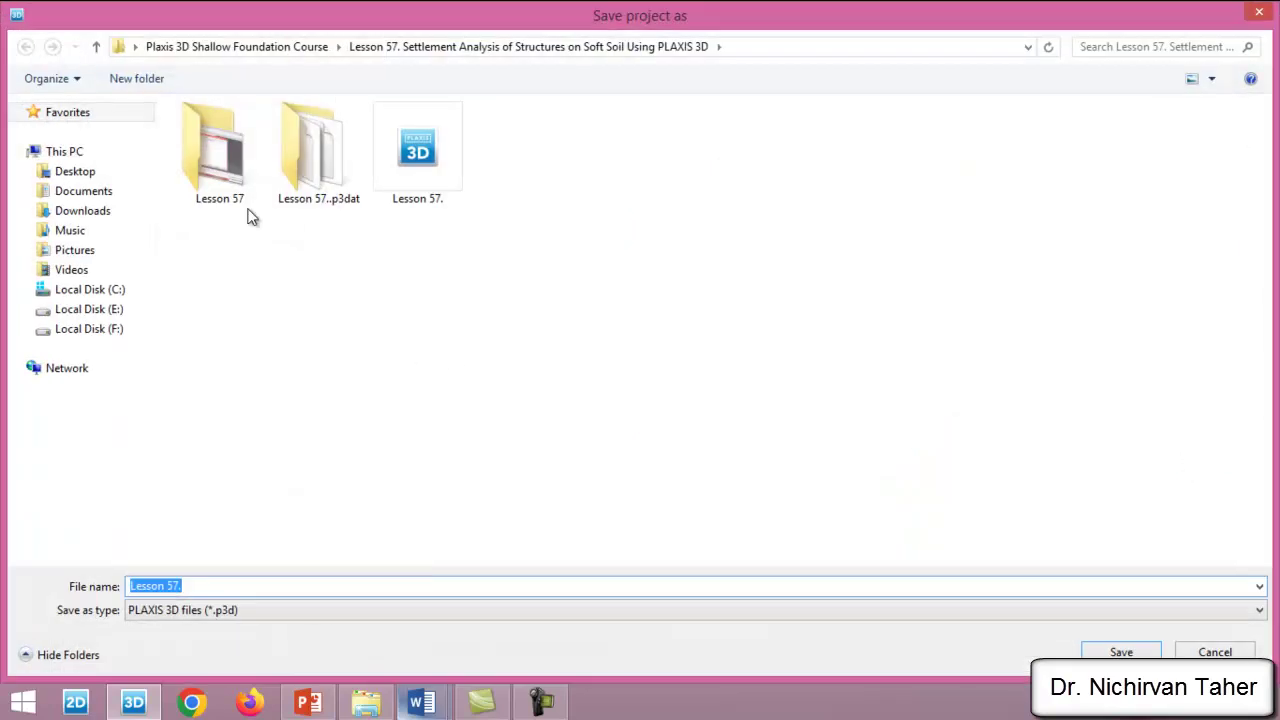
pyautogui.click(97, 47)
pyautogui.moveTo(1262, 248); pyautogui.dragTo(1268, 528)
pyautogui.doubleClick(307, 513)
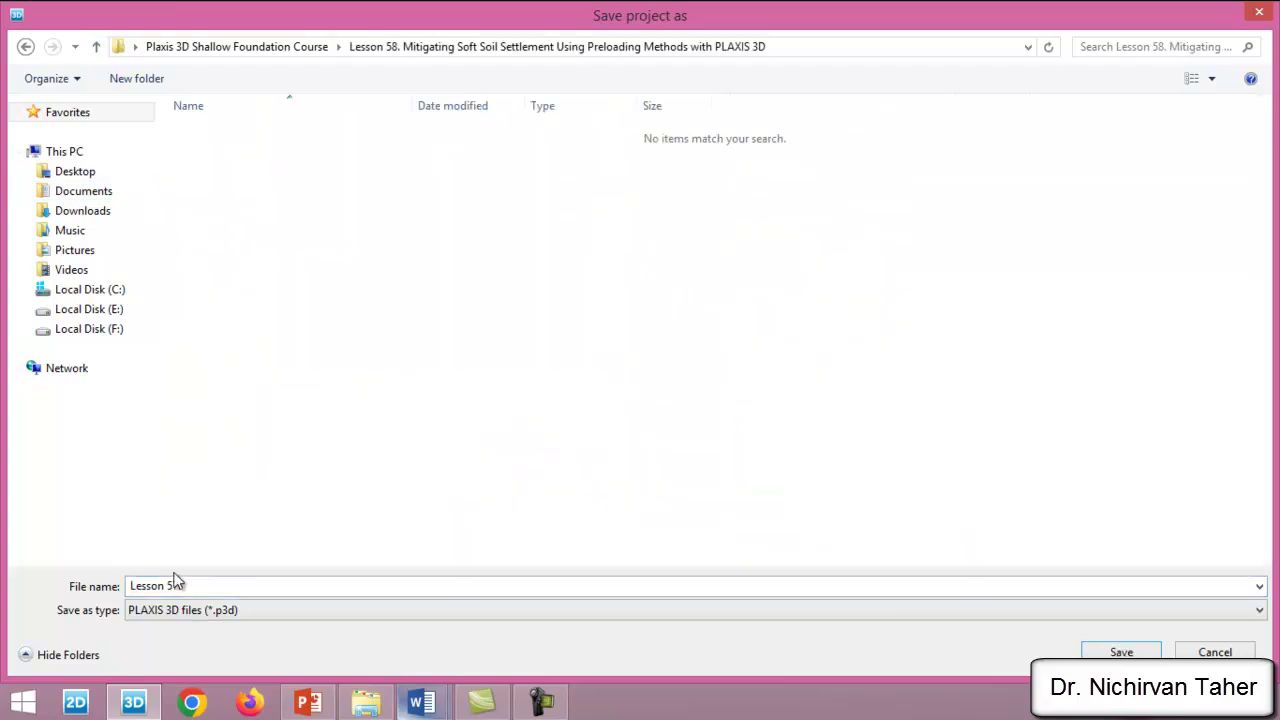
pyautogui.click(174, 585)
pyautogui.doubleClick(174, 585)
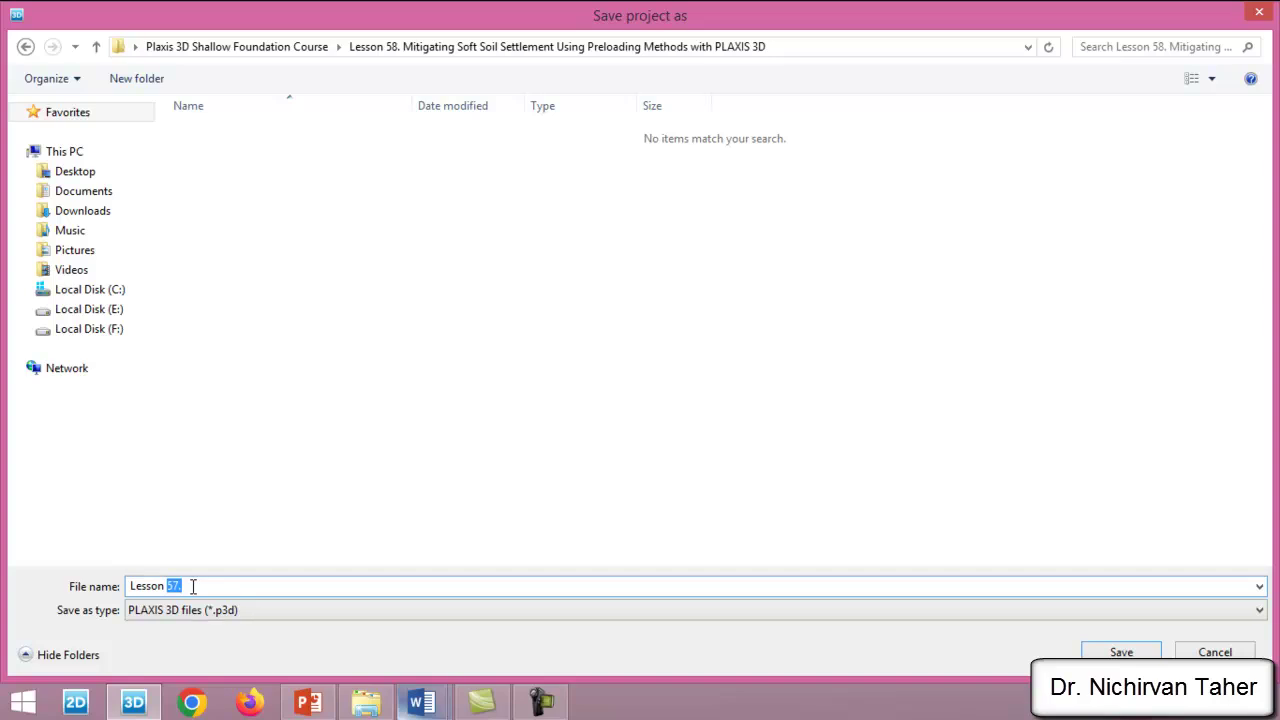
pyautogui.write('58.')
pyautogui.click(628, 396)
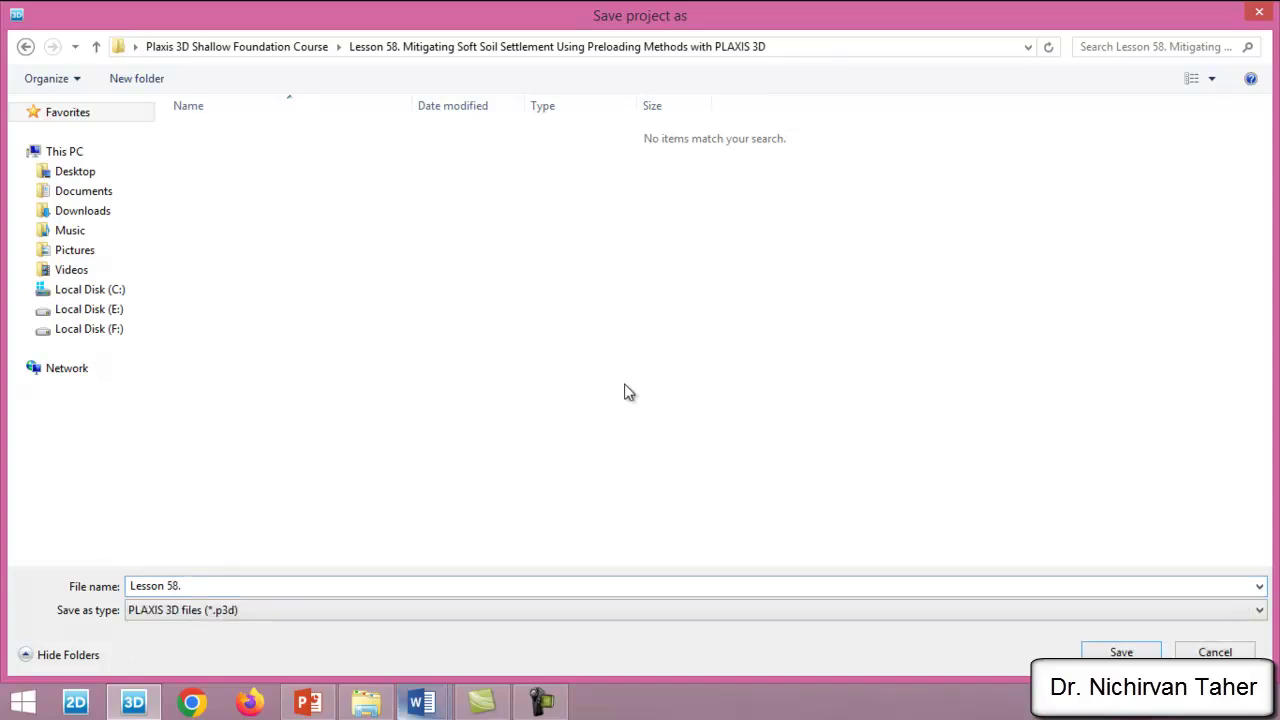
pyautogui.click(1120, 651)
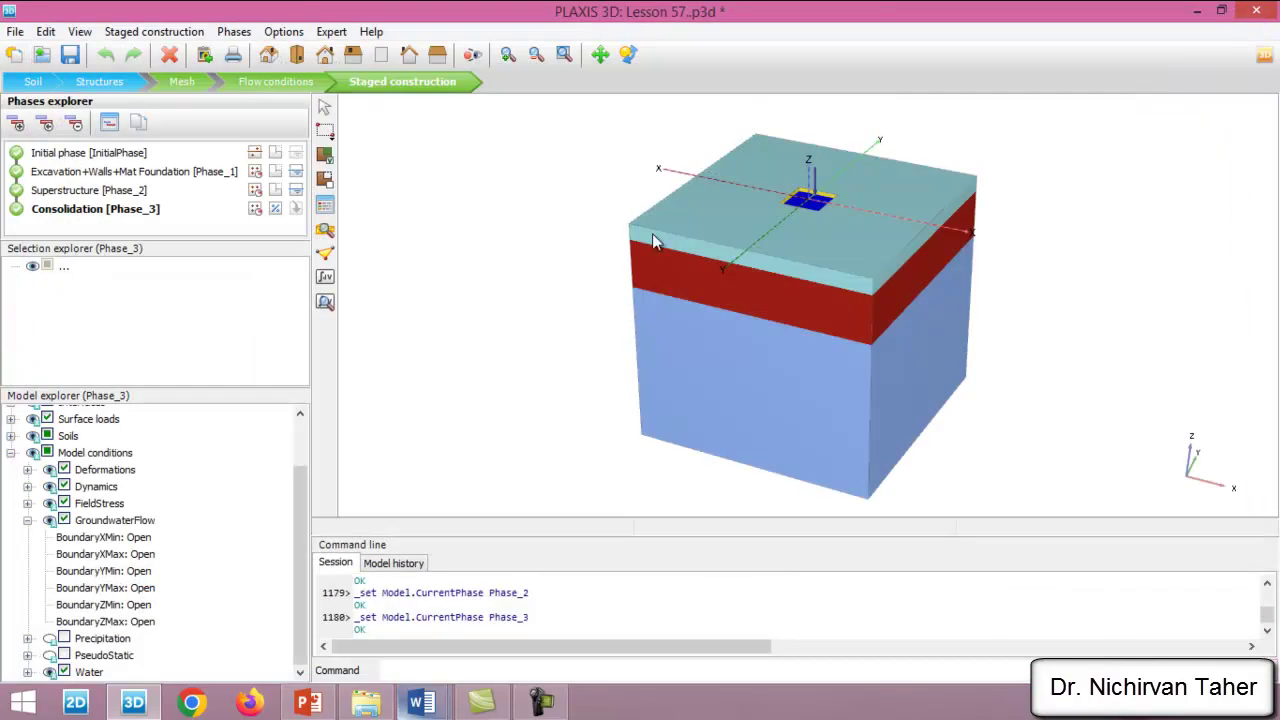
# Step: Collapse the Model conditions group in the model explorer and switch to Structures mode
pyautogui.click(11, 453)
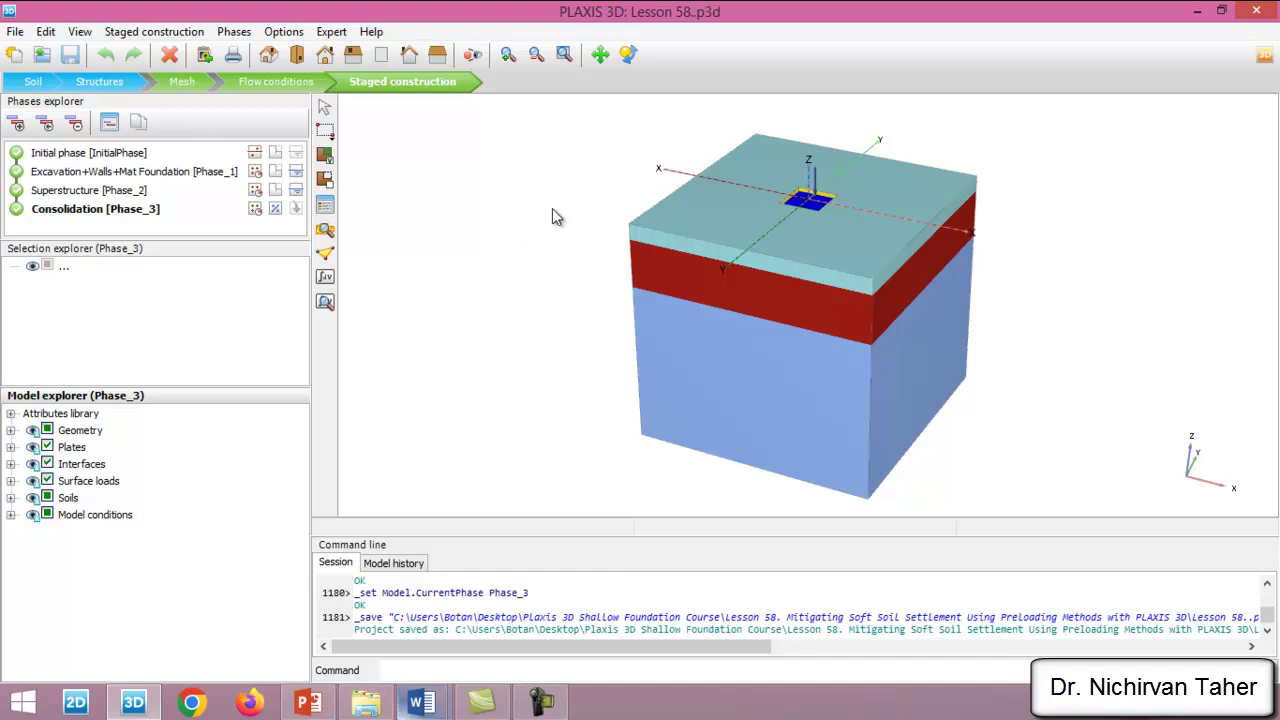
pyautogui.click(100, 82)
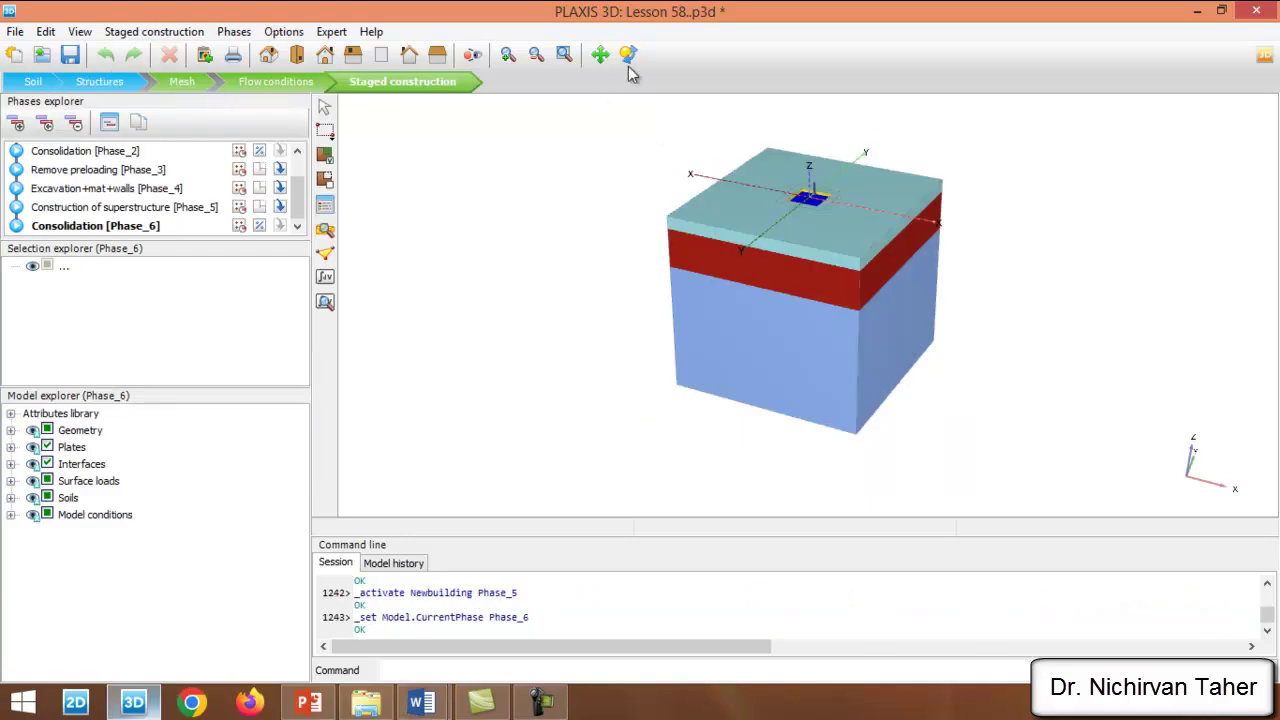
# Step: Start selecting points for curves and search for the mesh points closest to X 0, Y 0, Z -1 m
pyautogui.click(628, 54)
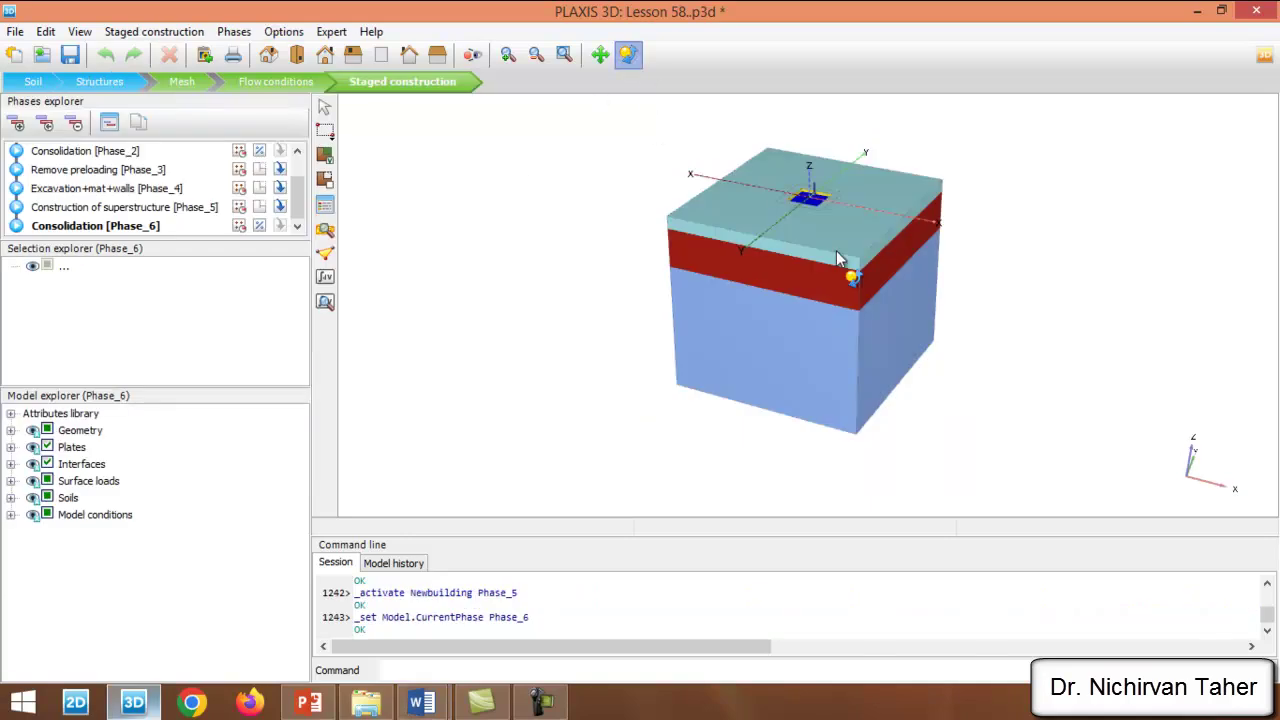
pyautogui.moveTo(918, 345); pyautogui.dragTo(889, 334)
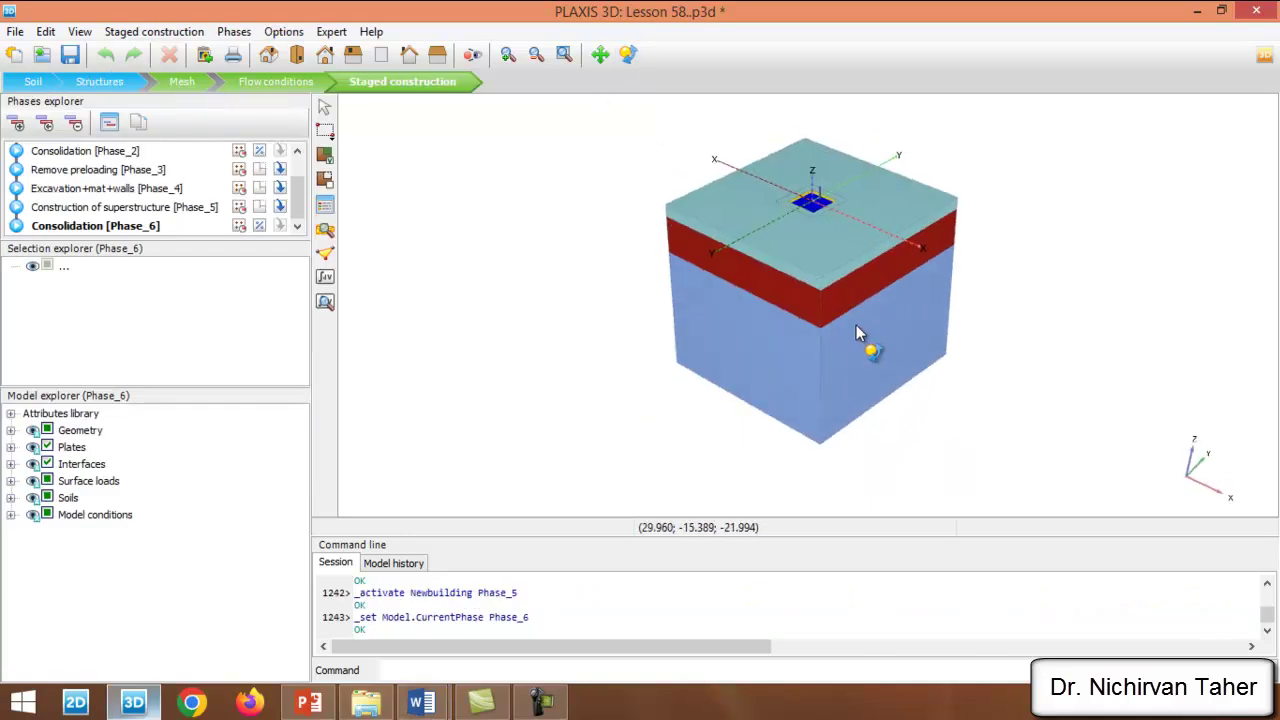
pyautogui.press('Escape')
pyautogui.scroll(2, 875, 150)
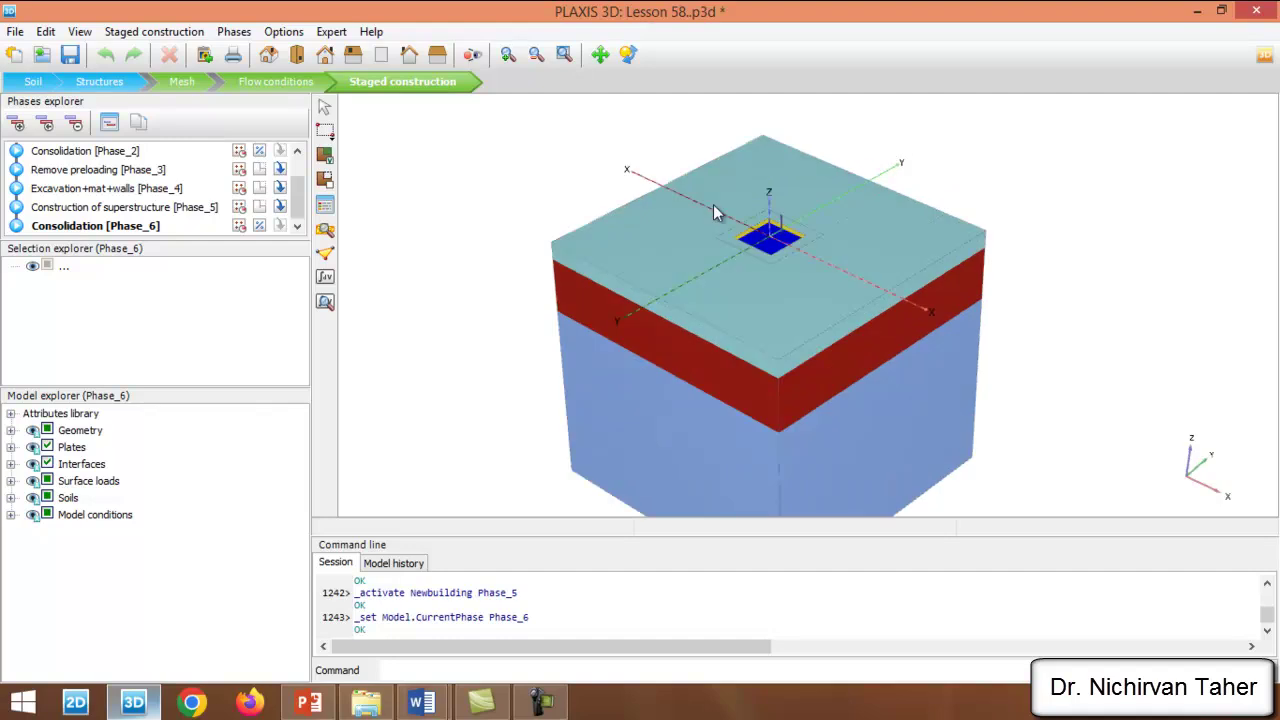
pyautogui.click(326, 258)
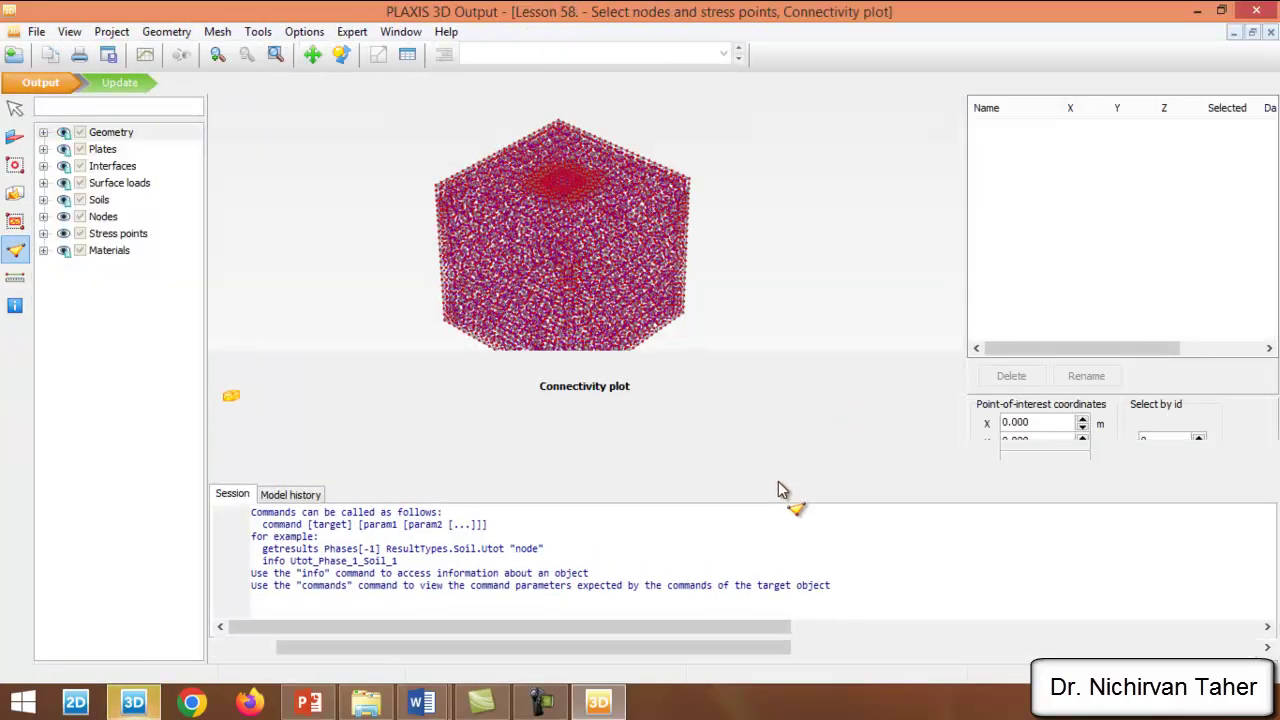
pyautogui.click(1050, 460)
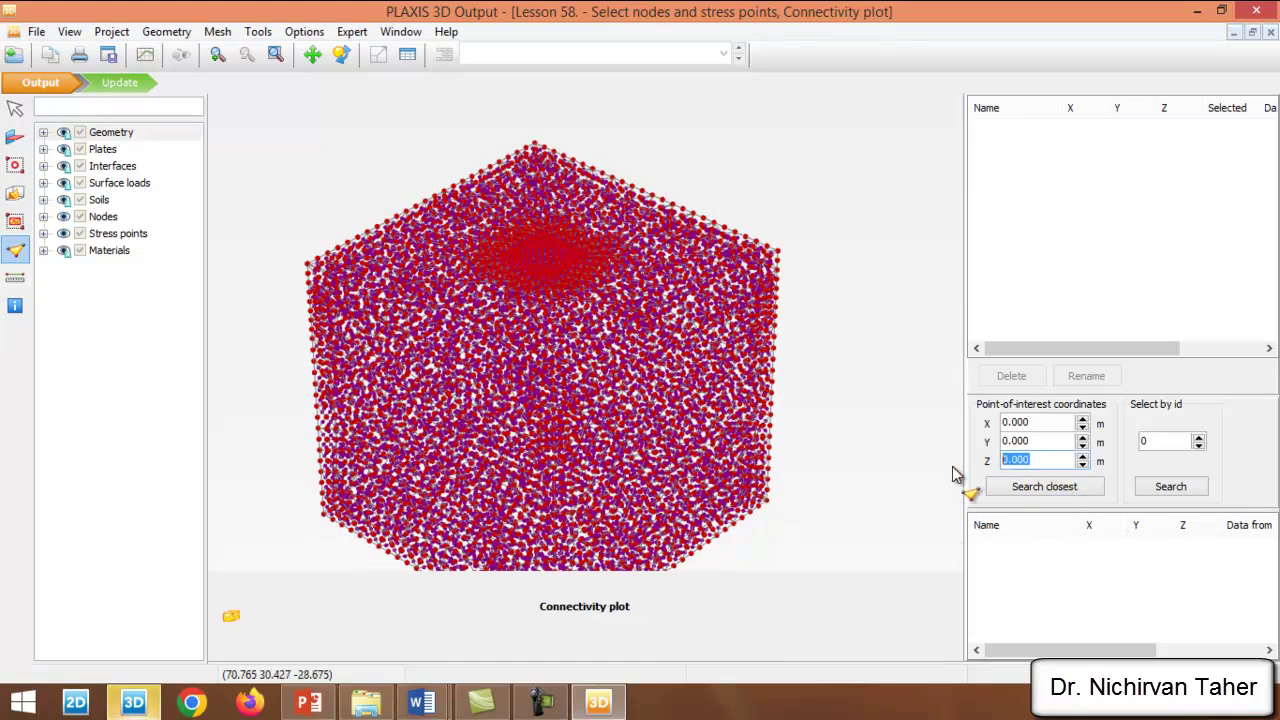
pyautogui.write('-1')
pyautogui.click(1048, 487)
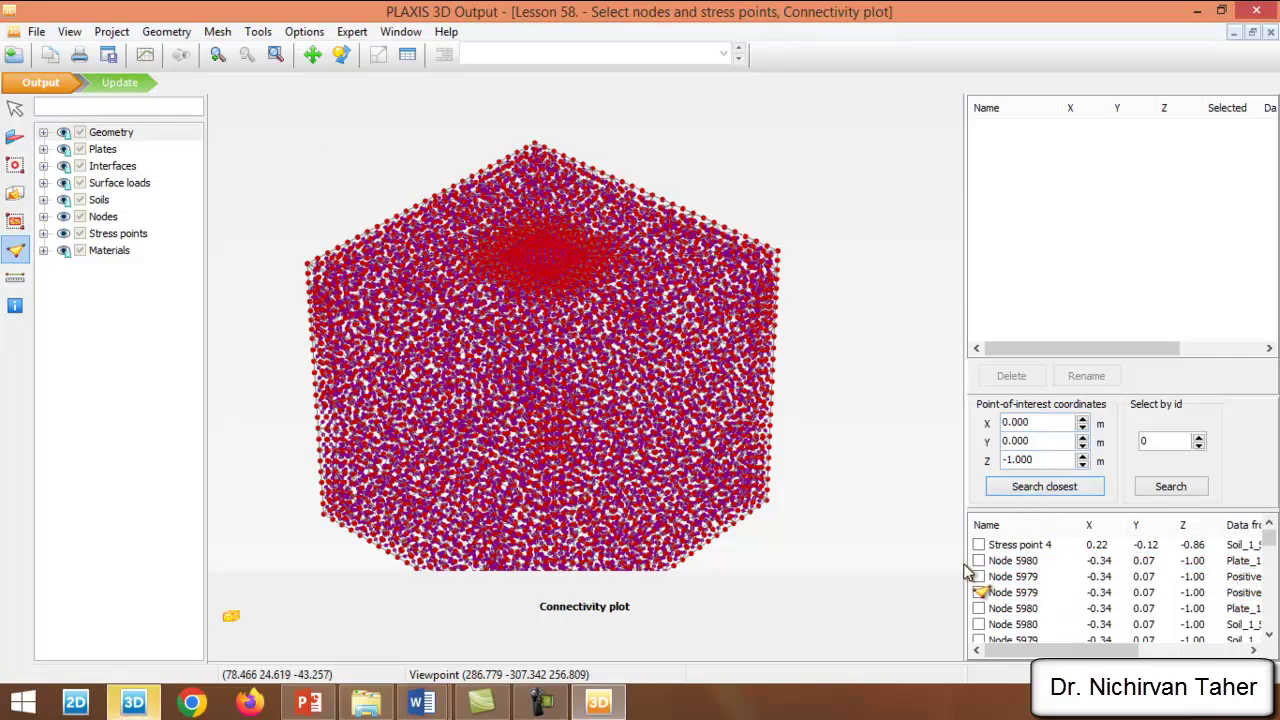
# Step: Select Node 5980 of Plate_1_1 at Z -1.00, update the model with the selection and save the project
pyautogui.moveTo(966, 574); pyautogui.dragTo(940, 577)
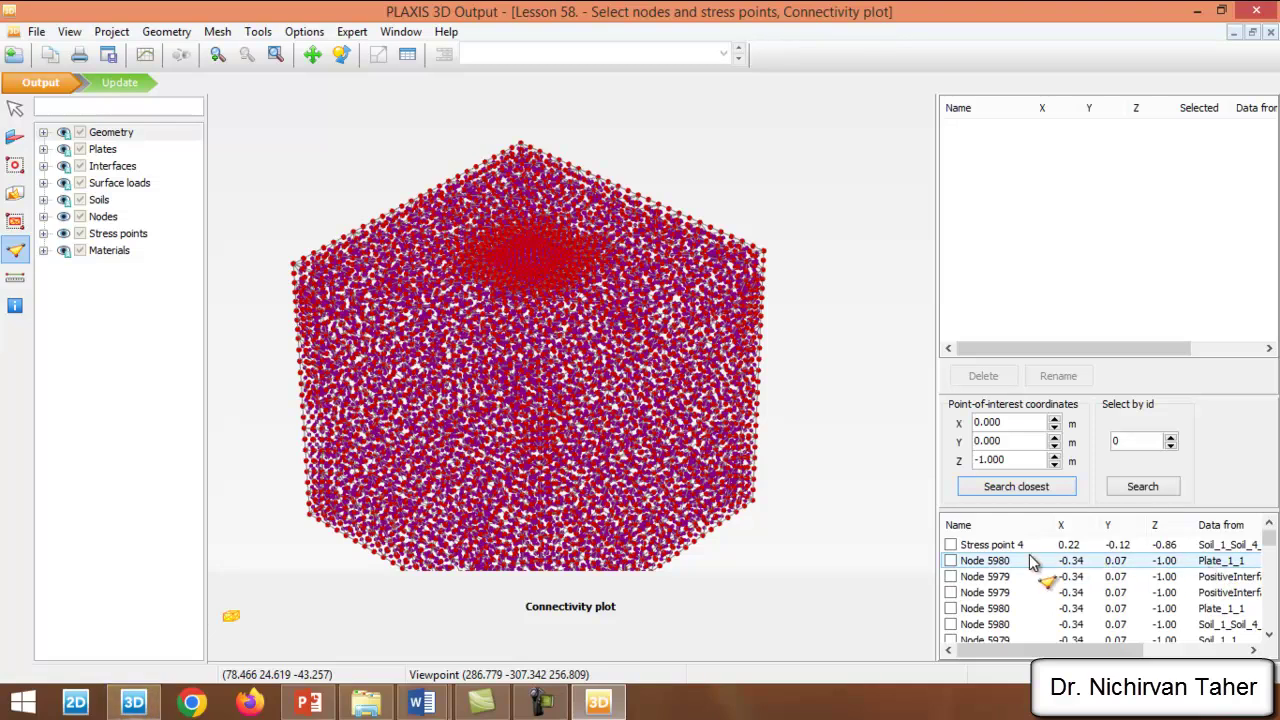
pyautogui.click(951, 561)
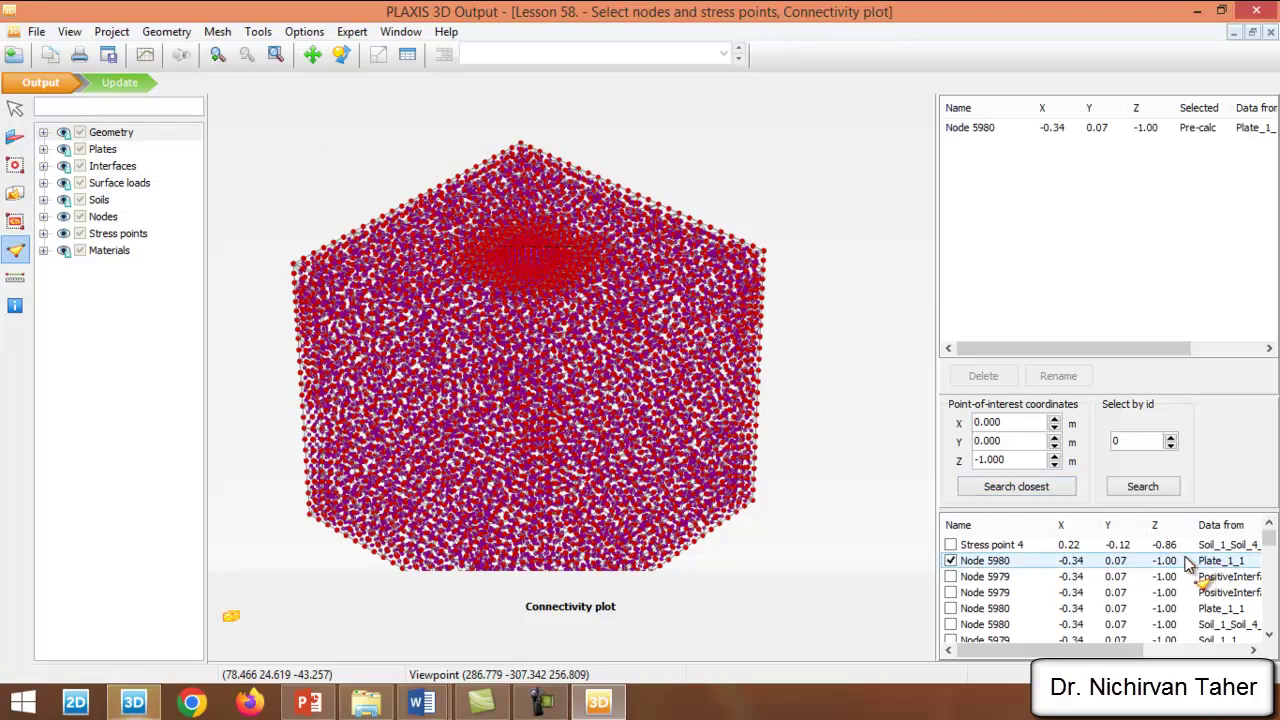
pyautogui.click(120, 82)
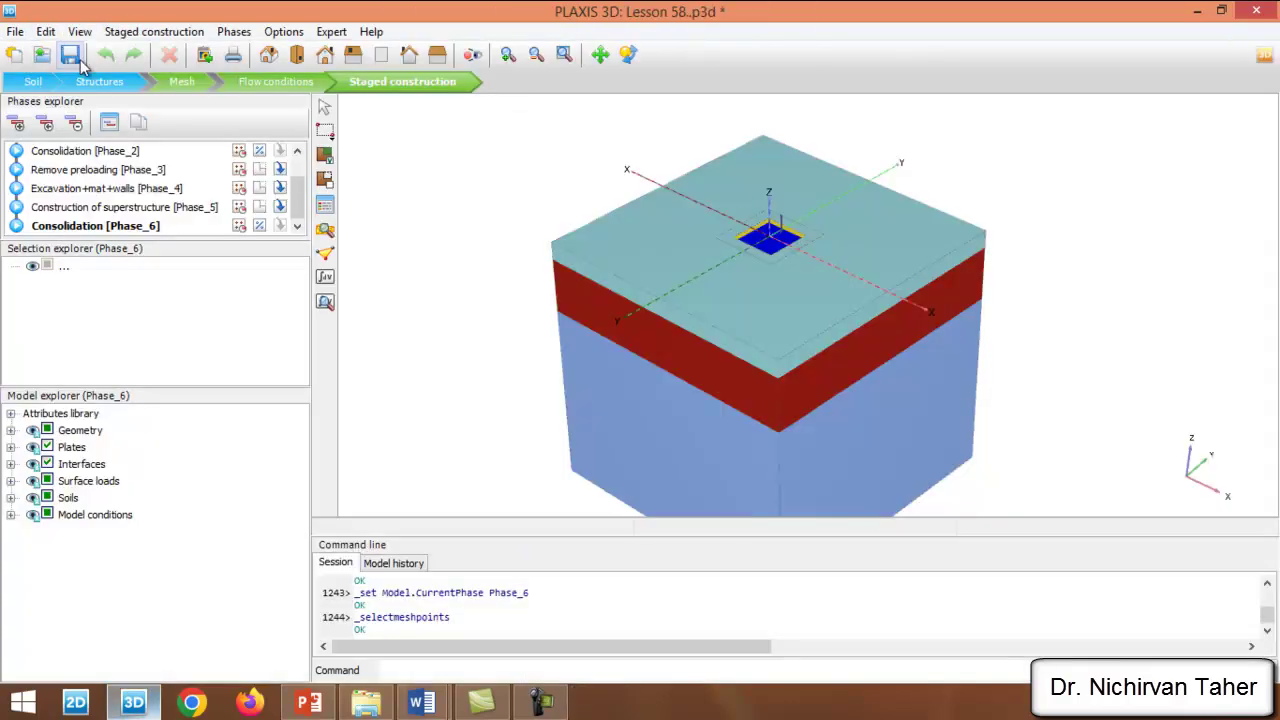
pyautogui.click(69, 57)
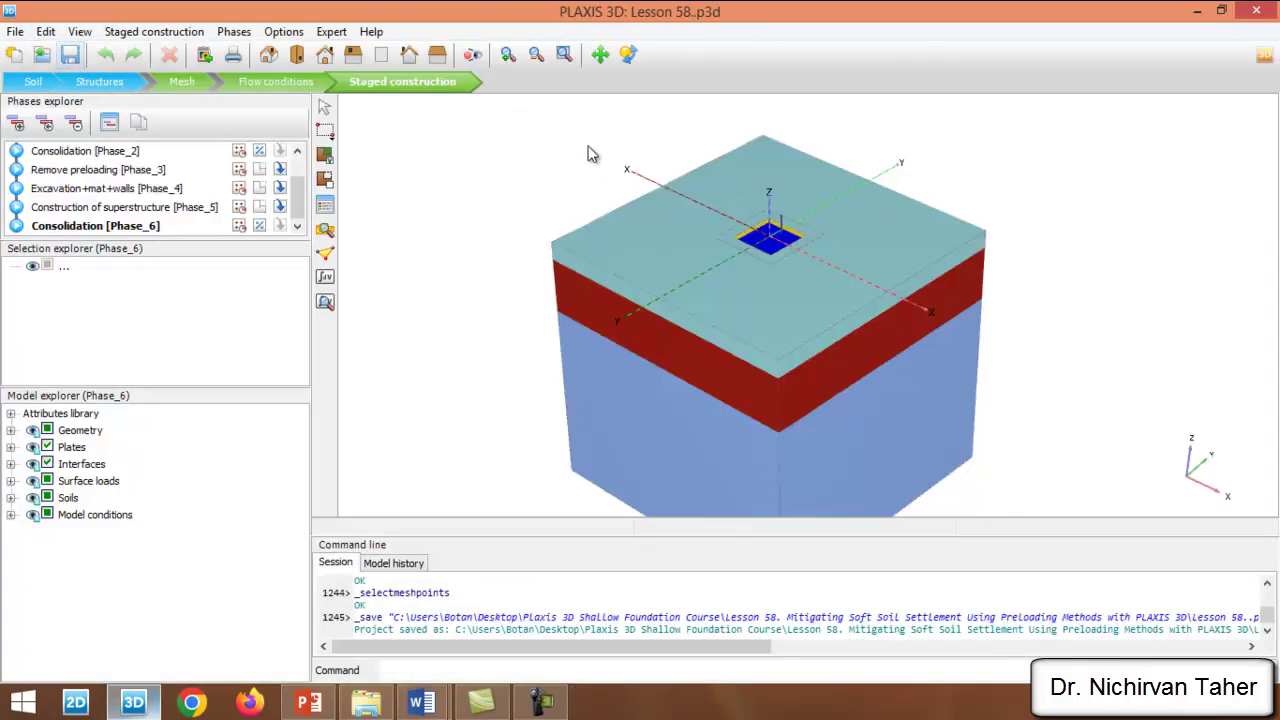
# Step: Enlarge the model view by shrinking the command line area and calculate the construction phases
pyautogui.scroll(-2, 792, 196)
pyautogui.moveTo(820, 535); pyautogui.dragTo(814, 630)
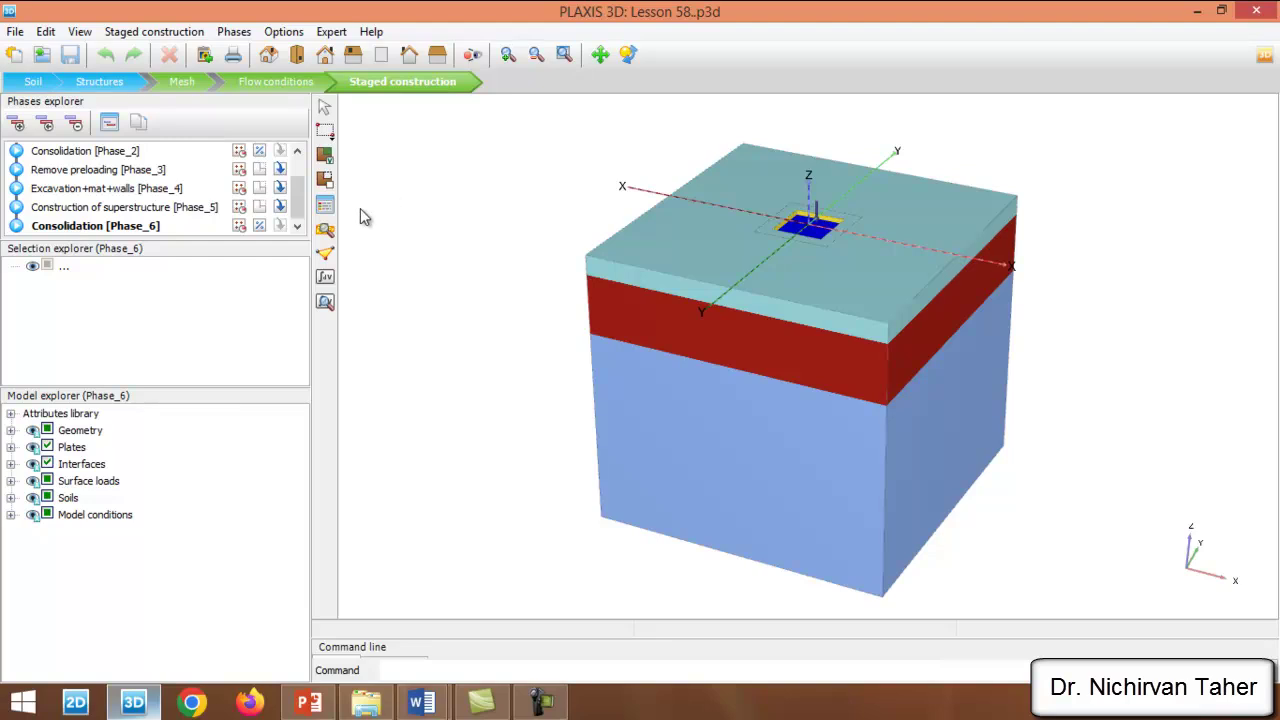
pyautogui.scroll(-1, 385, 225)
pyautogui.press('F5')
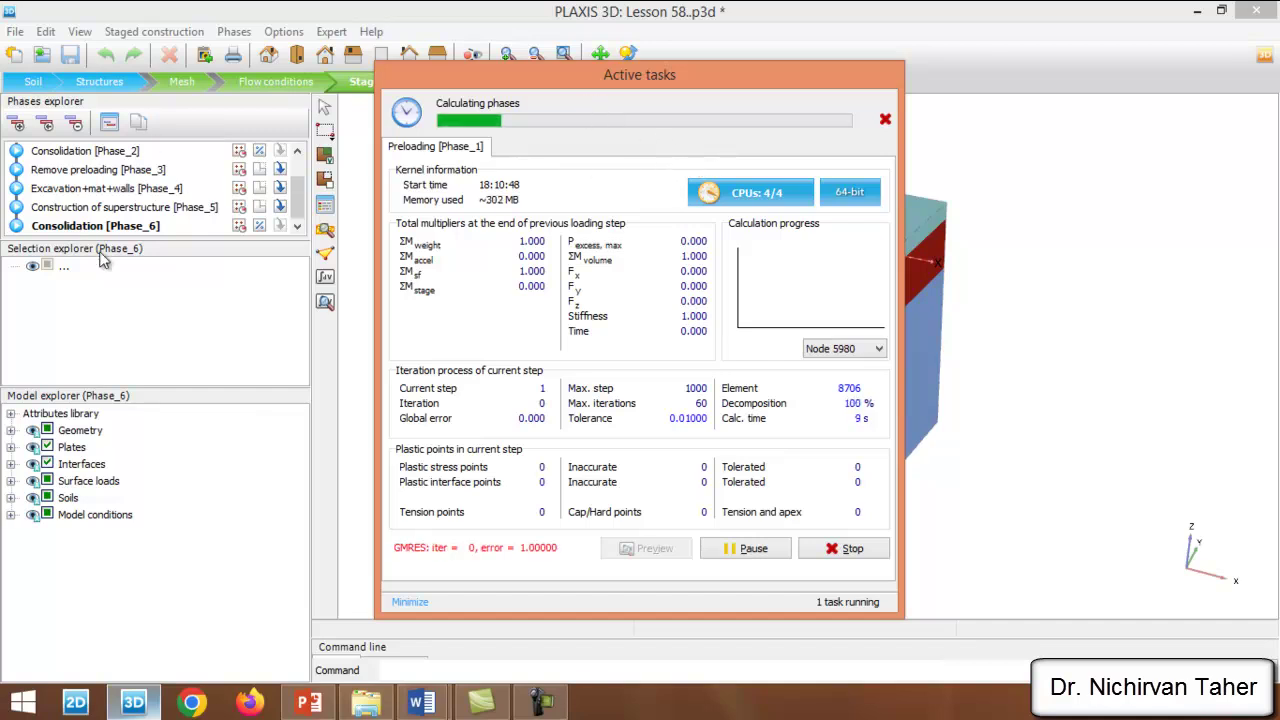
pyautogui.click(541, 703)
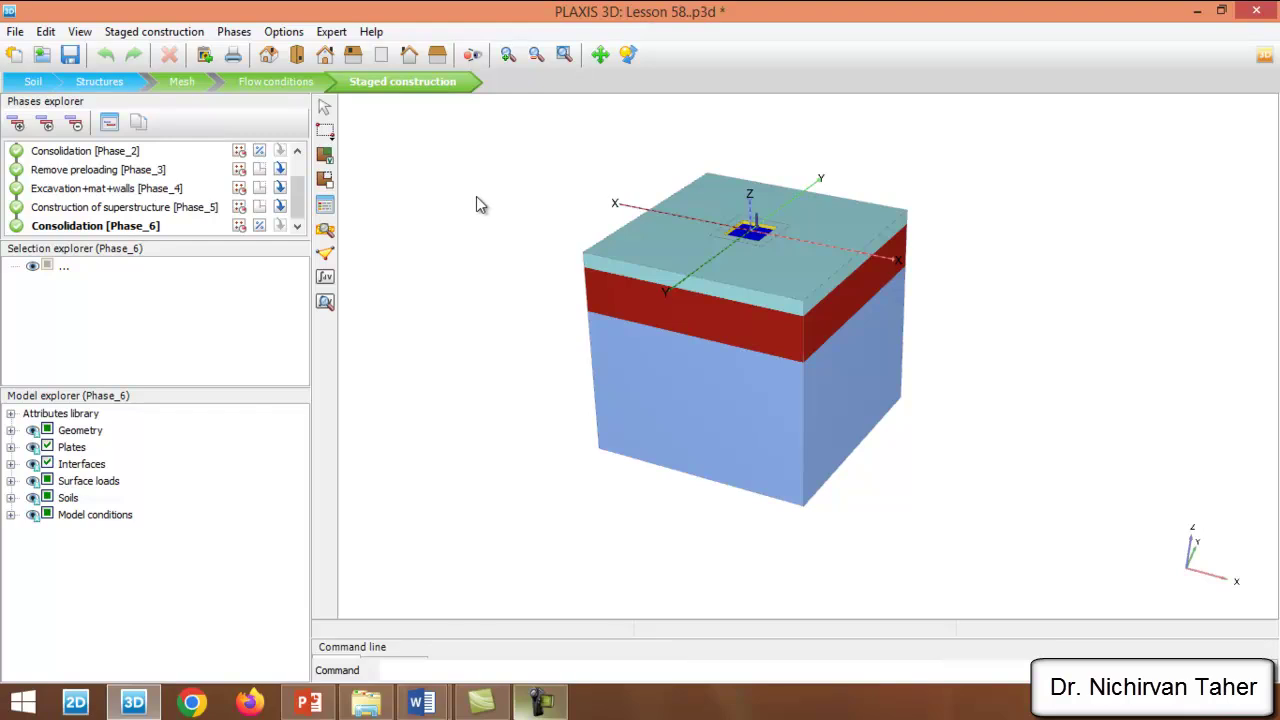
# Step: Open the phase settings and examine the Preloading time interval and the reached total time of Consolidation [Phase_2]
pyautogui.moveTo(305, 205)
pyautogui.mouseDown()
pyautogui.moveTo(305, 175)
pyautogui.moveTo(296, 228)
pyautogui.mouseUp()
pyautogui.click(70, 152)
pyautogui.click(109, 122)
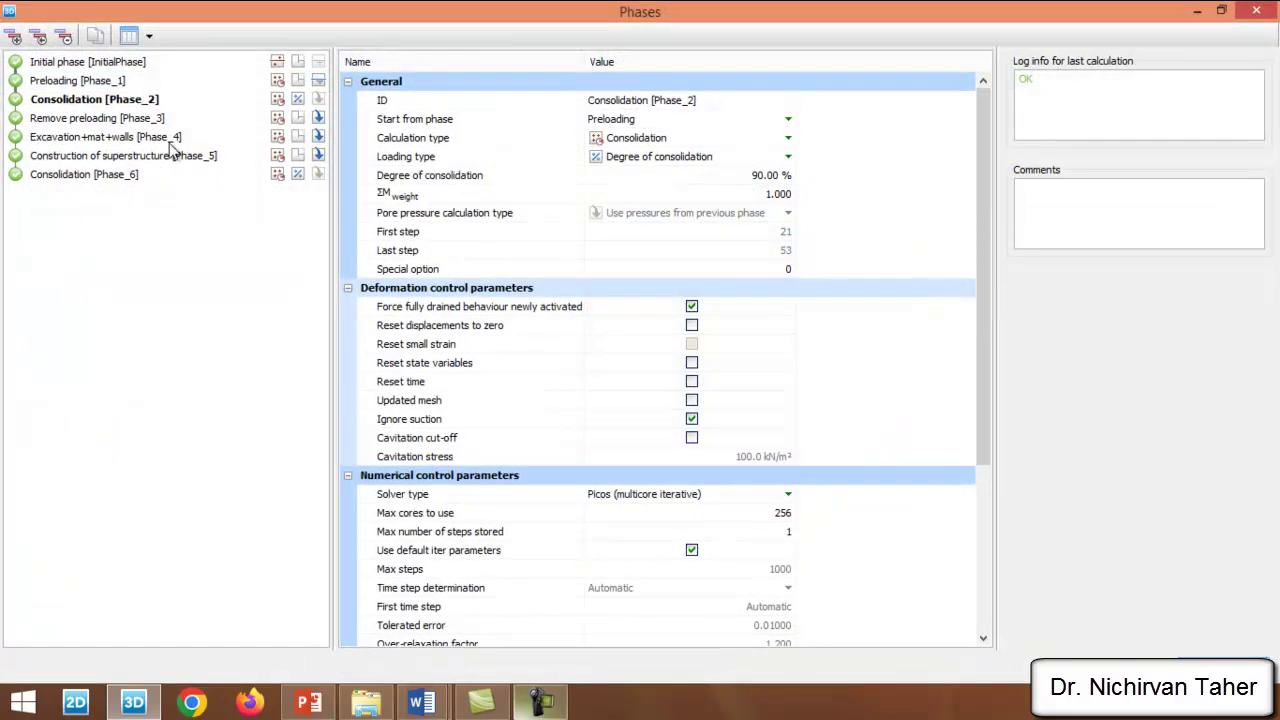
pyautogui.click(72, 84)
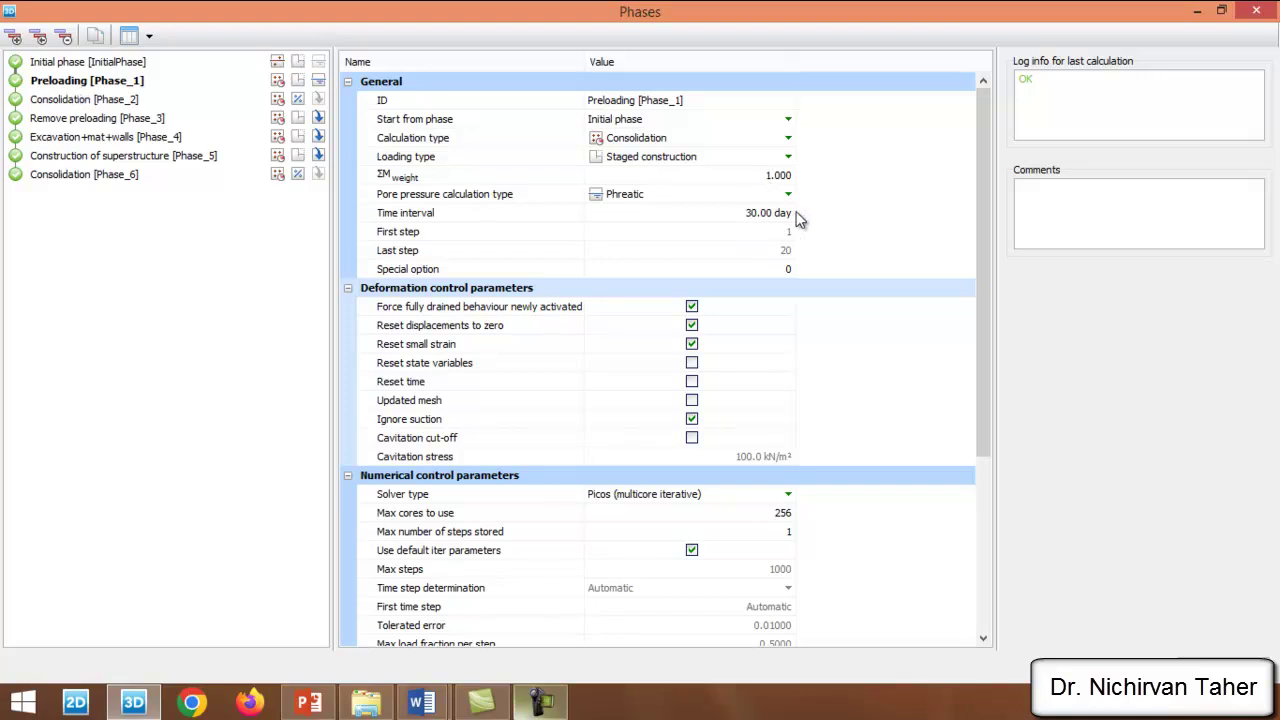
pyautogui.click(86, 100)
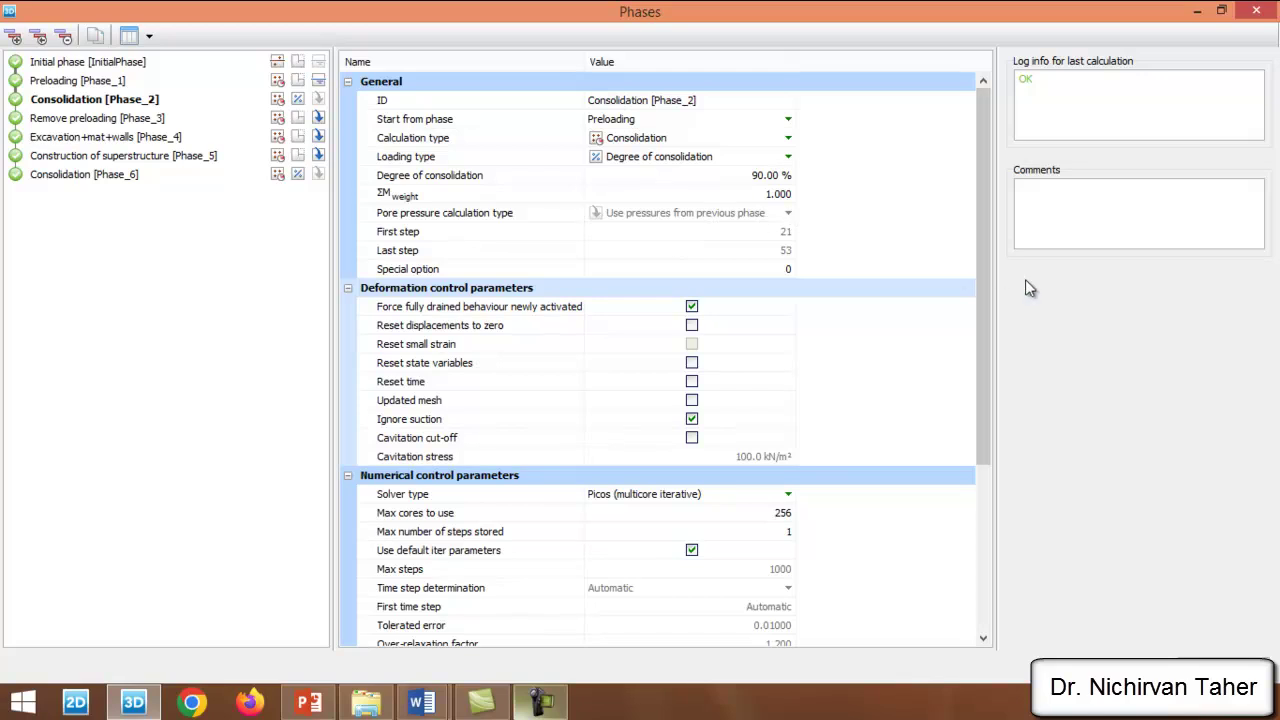
pyautogui.moveTo(987, 271); pyautogui.dragTo(966, 488)
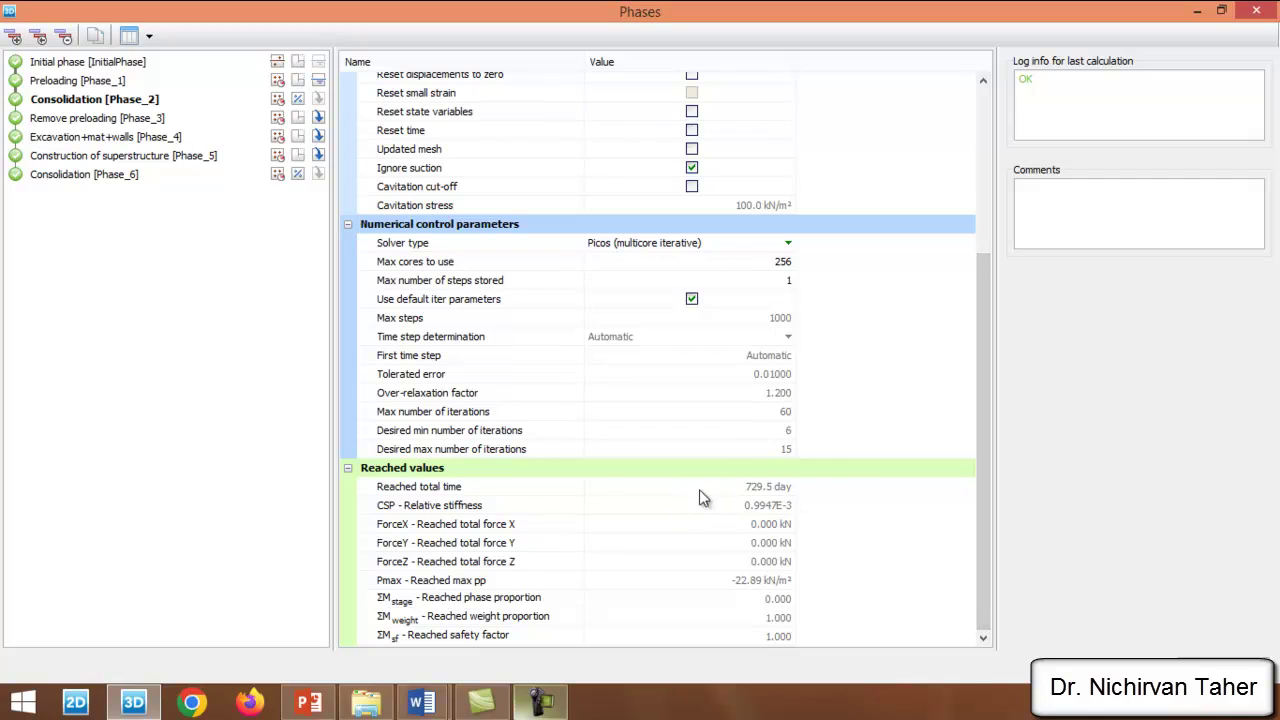
# Step: Compare the reached values of Remove preloading [Phase_3] with those of Consolidation [Phase_2]
pyautogui.click(88, 121)
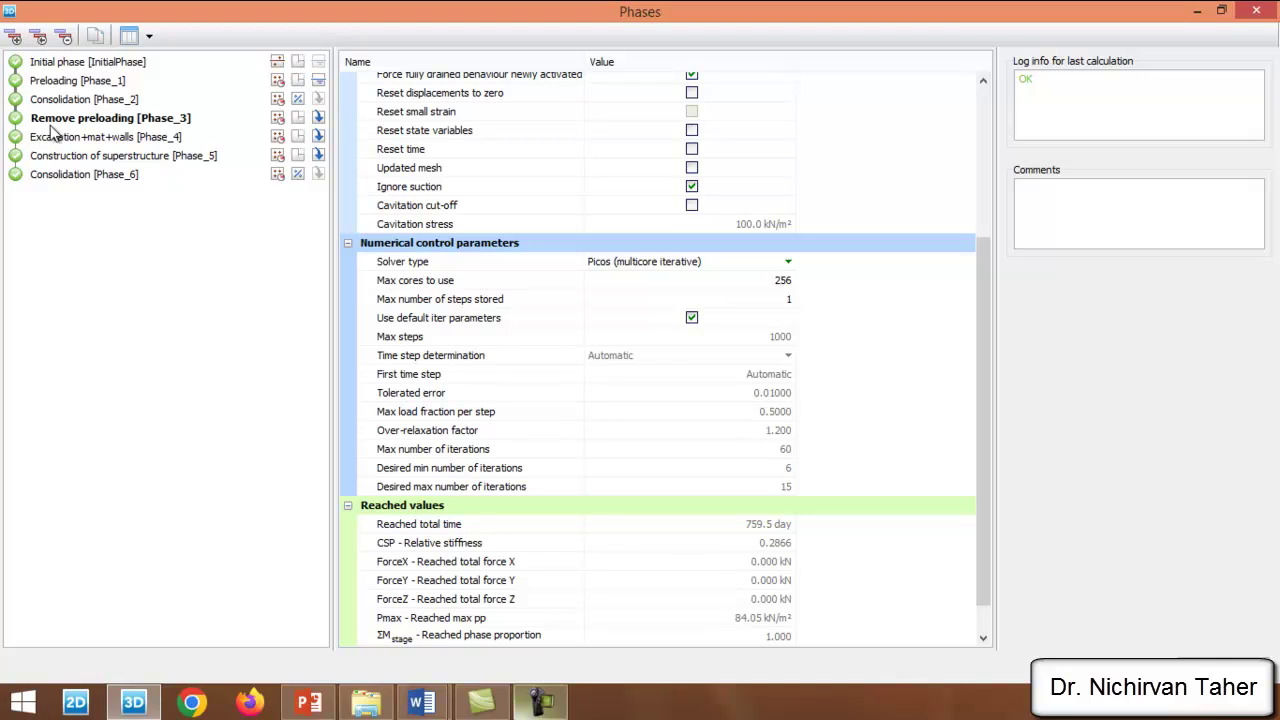
pyautogui.click(83, 101)
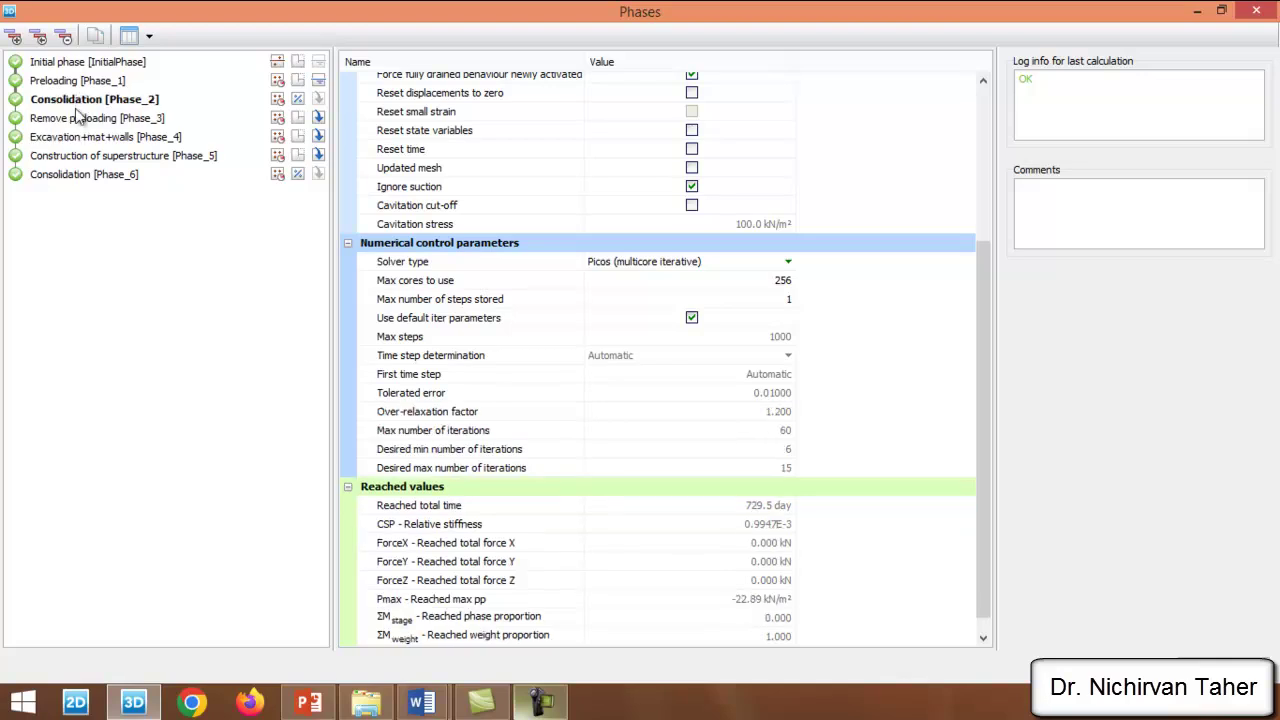
pyautogui.click(74, 121)
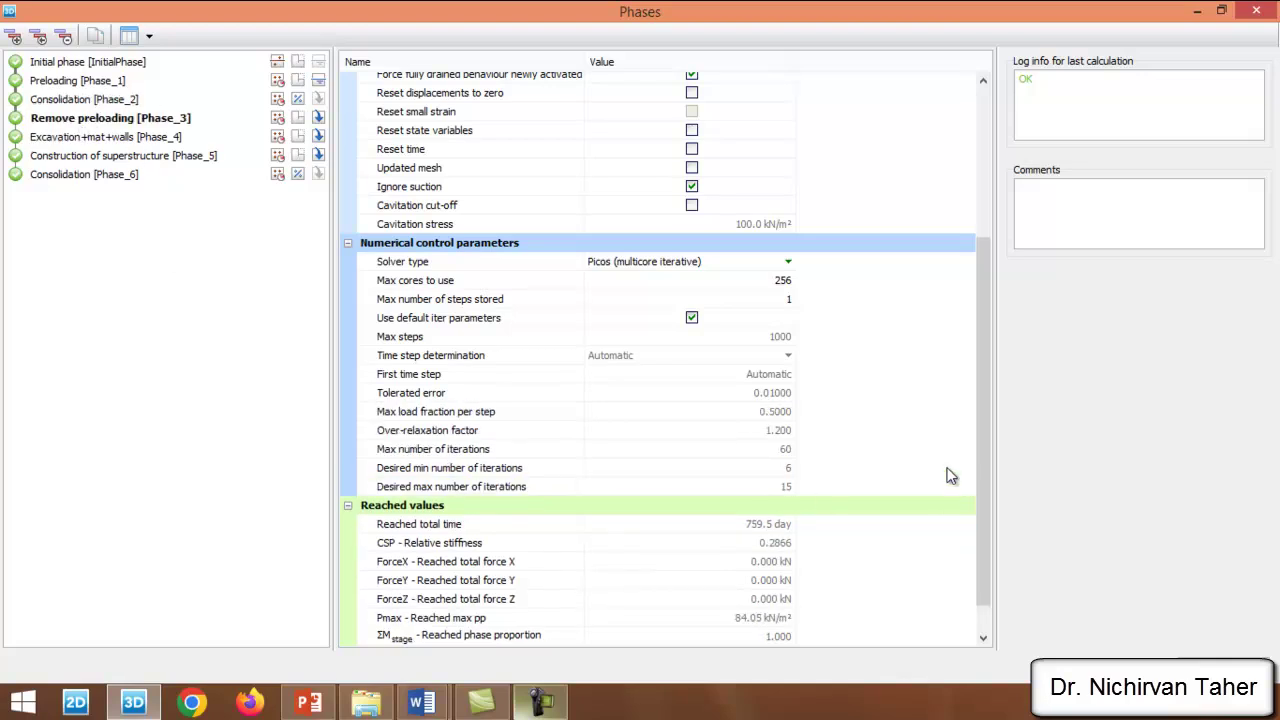
pyautogui.moveTo(987, 411); pyautogui.dragTo(980, 473)
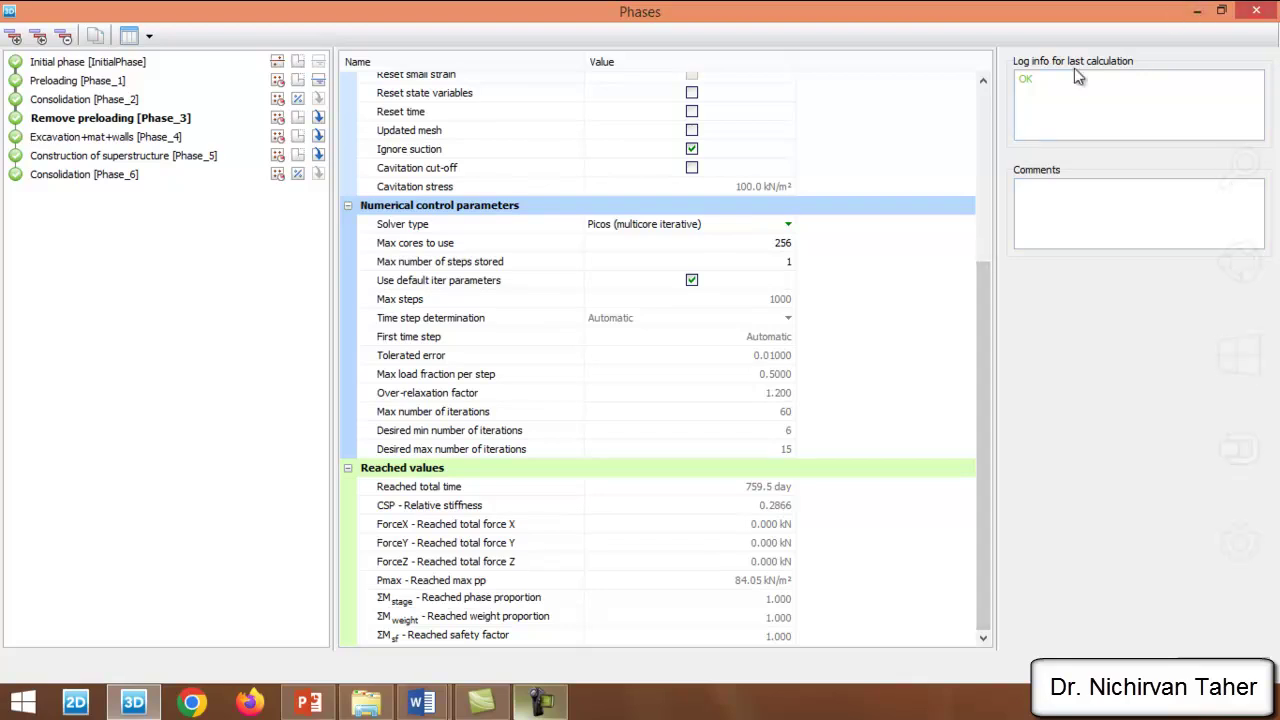
# Step: Switch to the PowerPoint construction stages slide and add "(760/" after the Remove Preloading (30 Days) entry
pyautogui.click(310, 704)
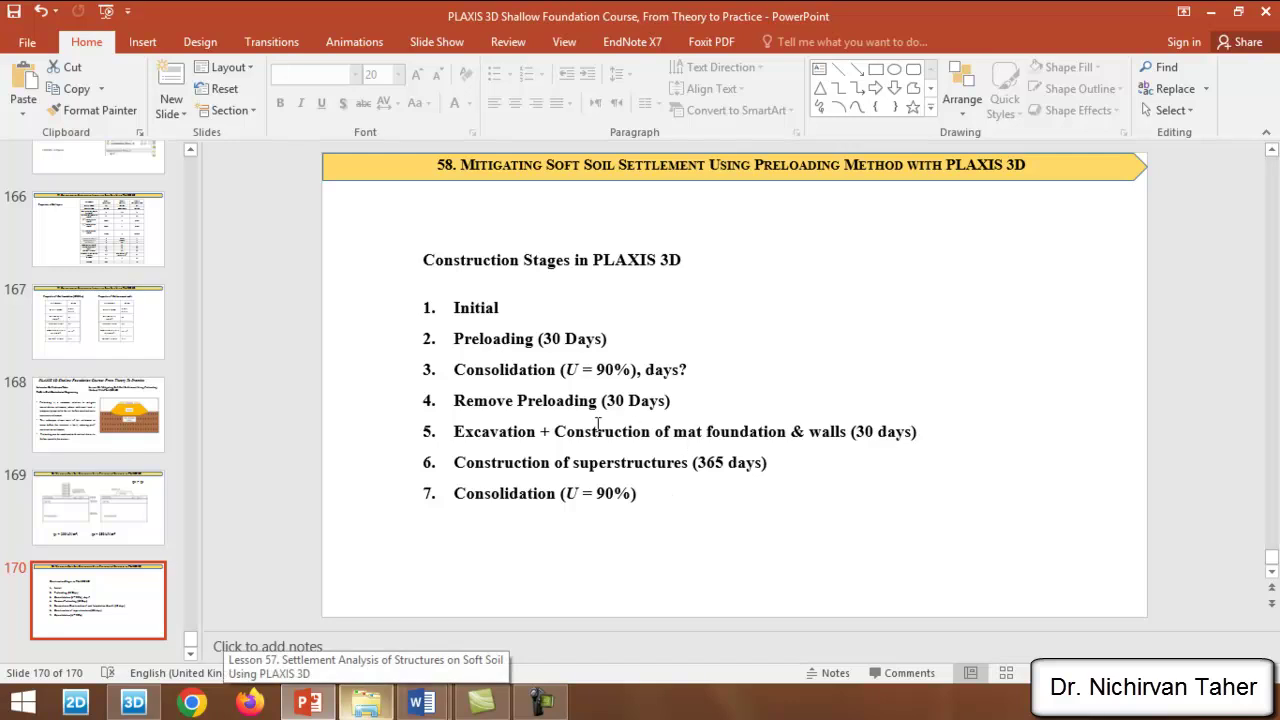
pyautogui.click(686, 406)
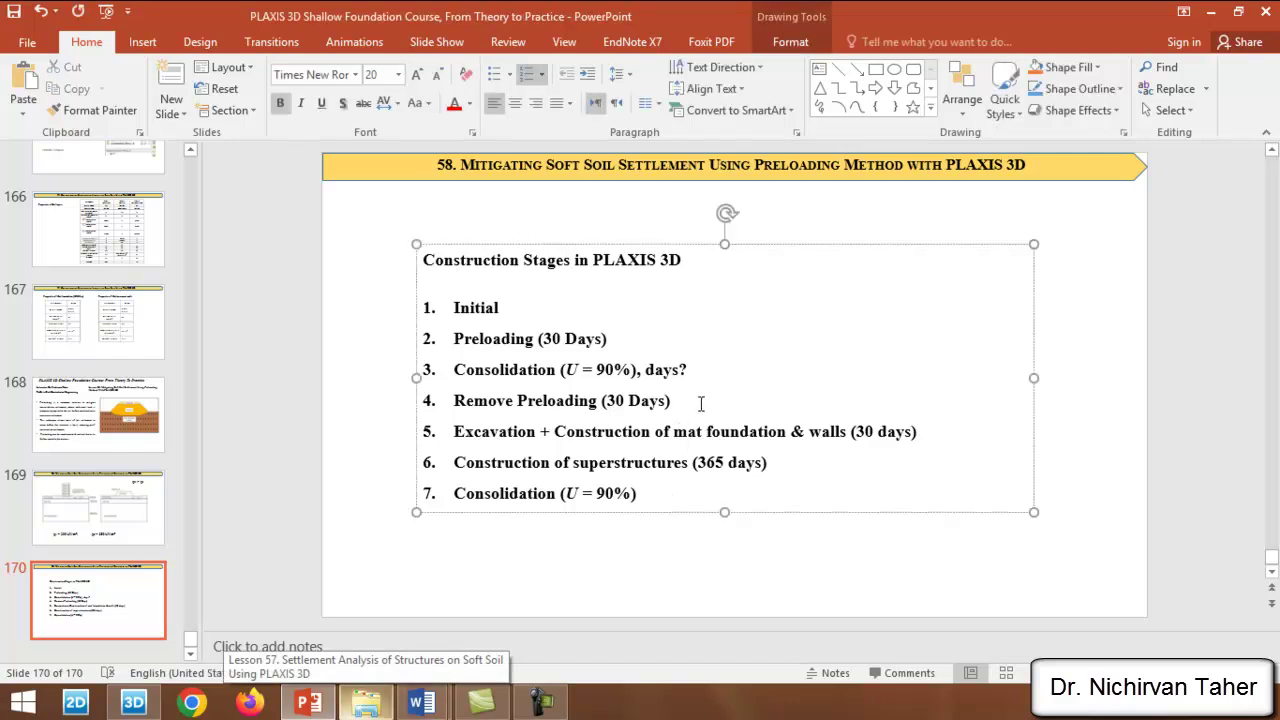
pyautogui.write('(')
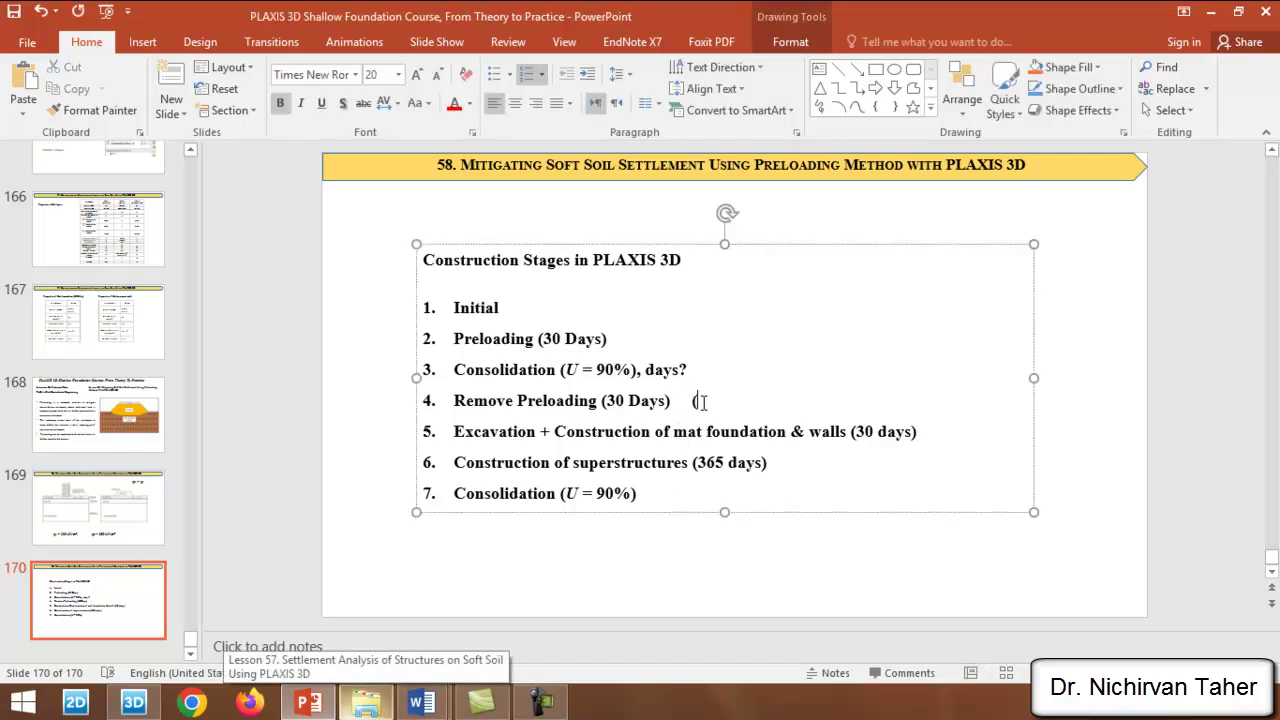
pyautogui.write('75')
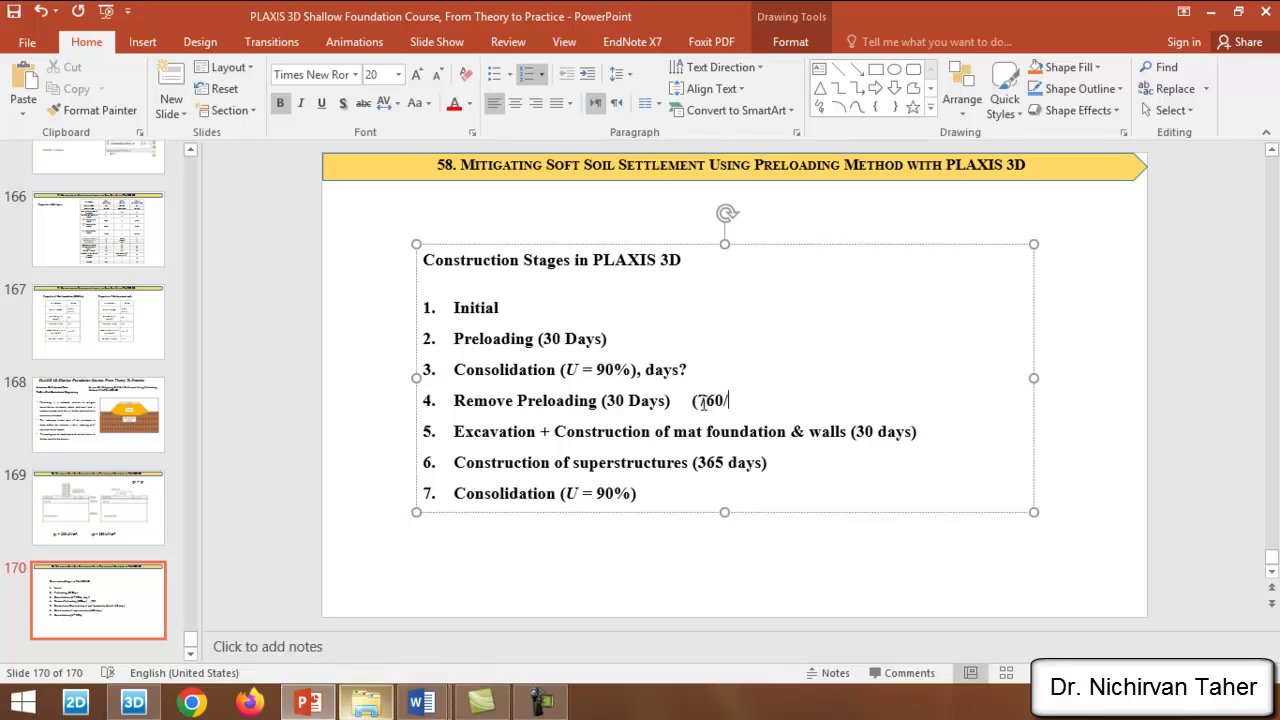
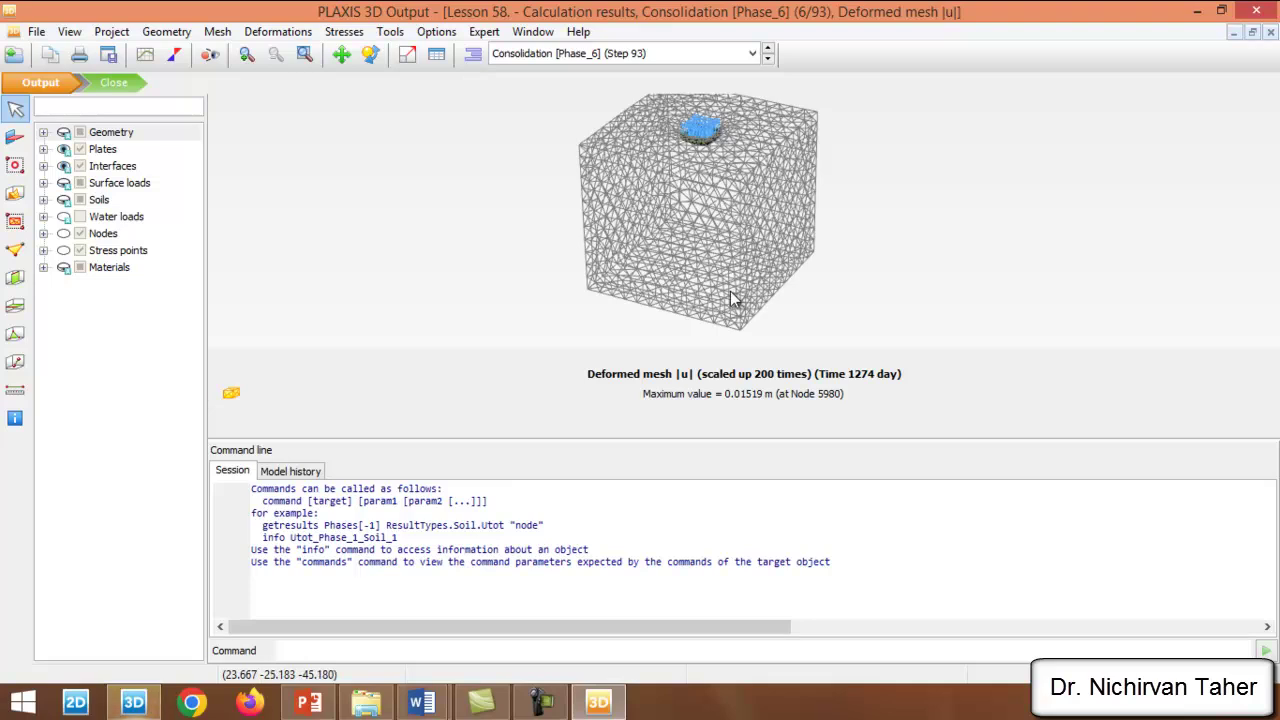
# Step: In PLAXIS 3D Output, enlarge the deformed mesh view of Consolidation [Phase_6] by shrinking the command line area
pyautogui.moveTo(686, 441); pyautogui.dragTo(686, 568)
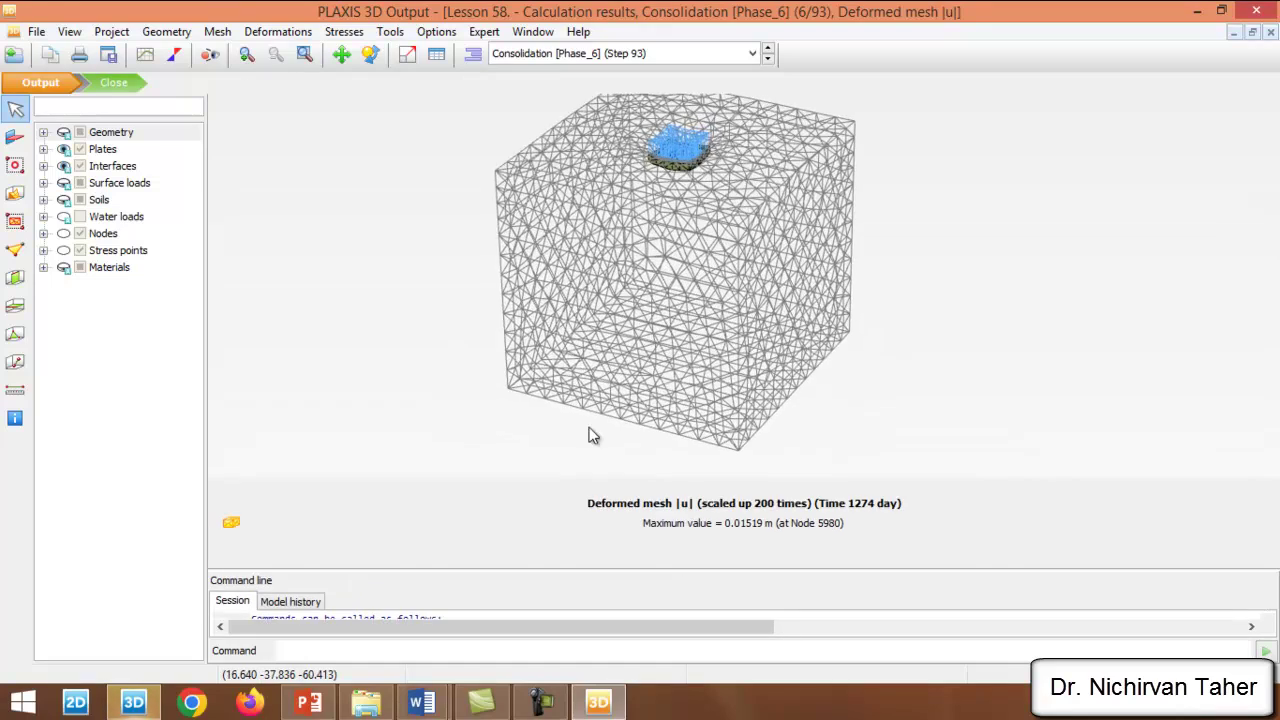
pyautogui.click(217, 31)
pyautogui.click(284, 291)
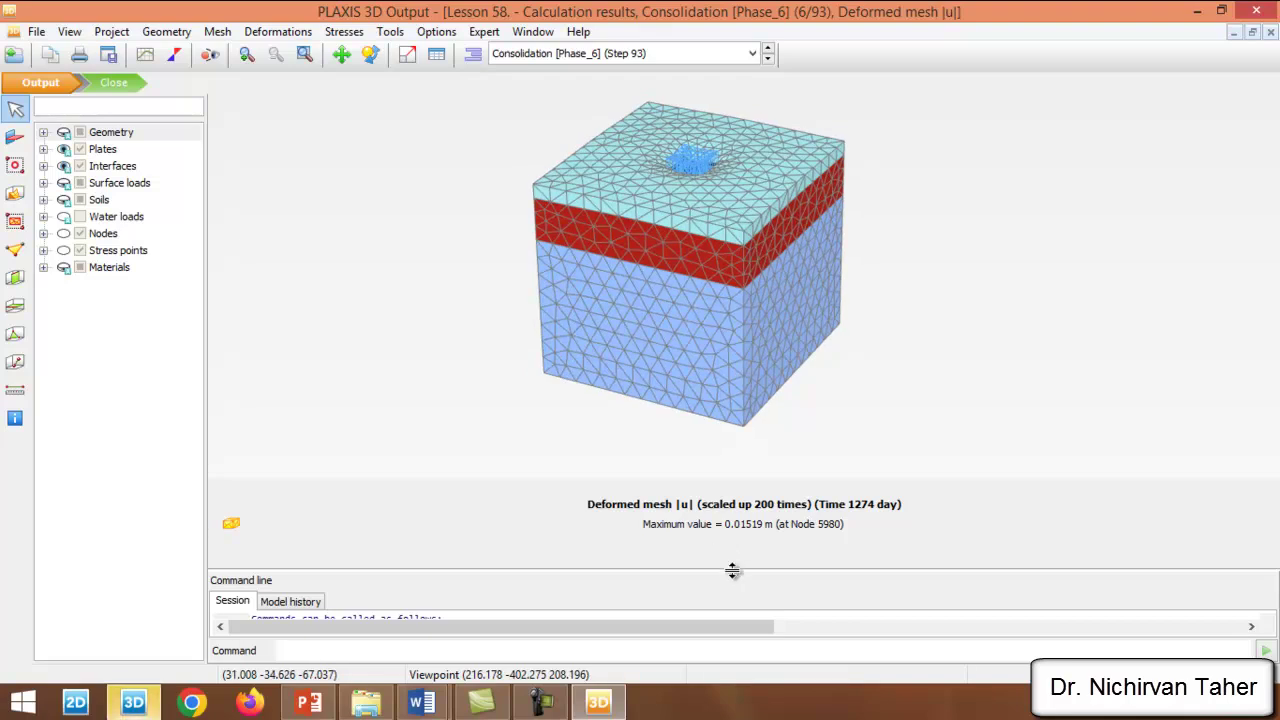
pyautogui.moveTo(732, 569); pyautogui.dragTo(736, 588)
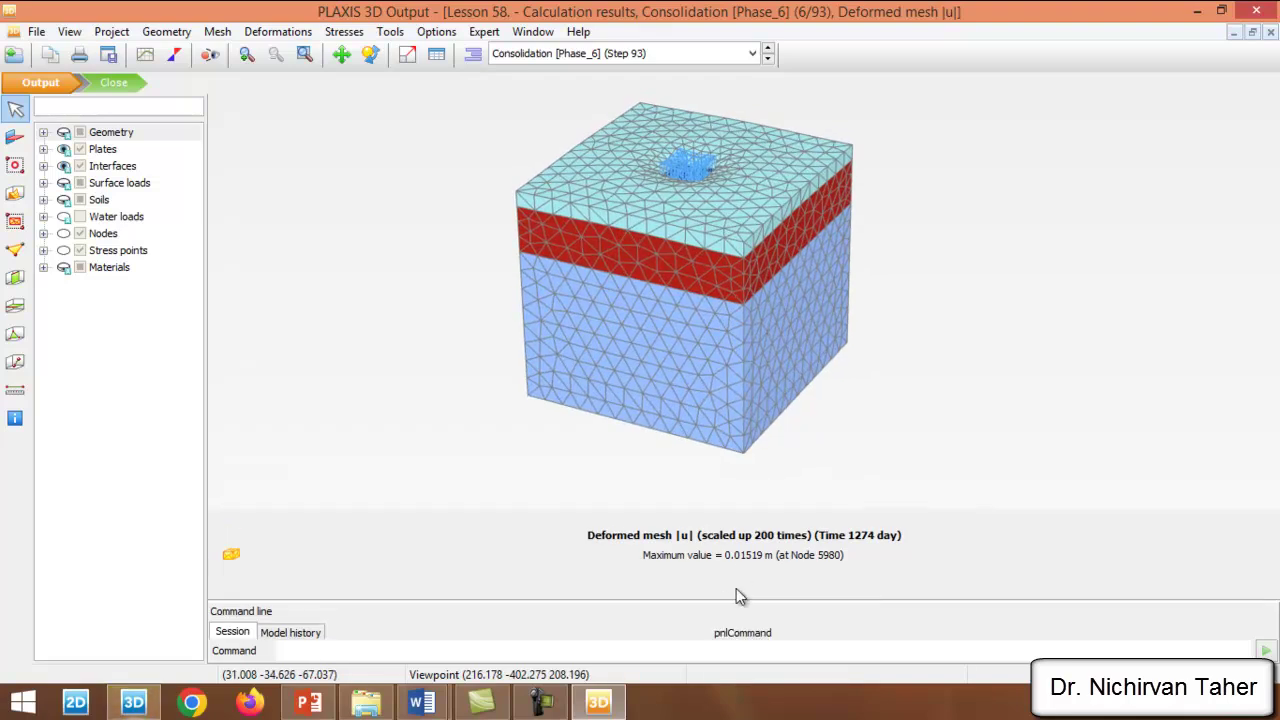
# Step: Display the total displacements u_z for Consolidation [Phase_6] on the model
pyautogui.click(276, 31)
pyautogui.moveTo(396, 120)
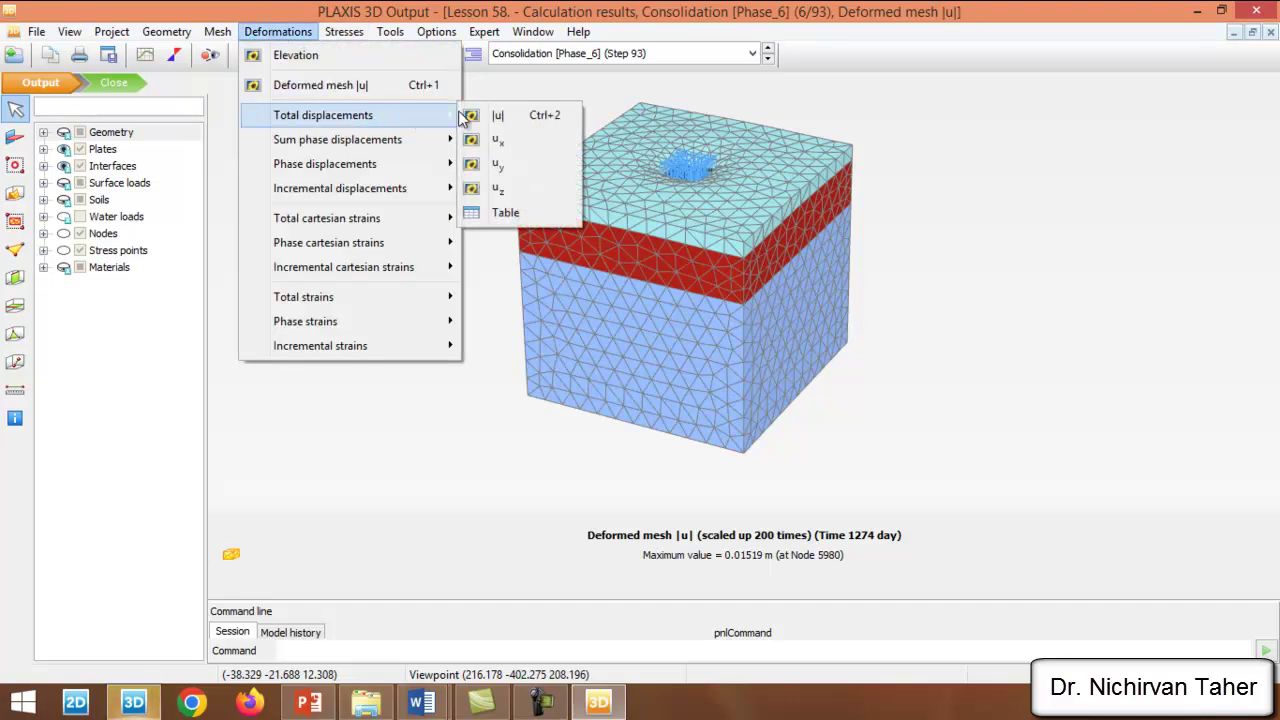
pyautogui.click(500, 192)
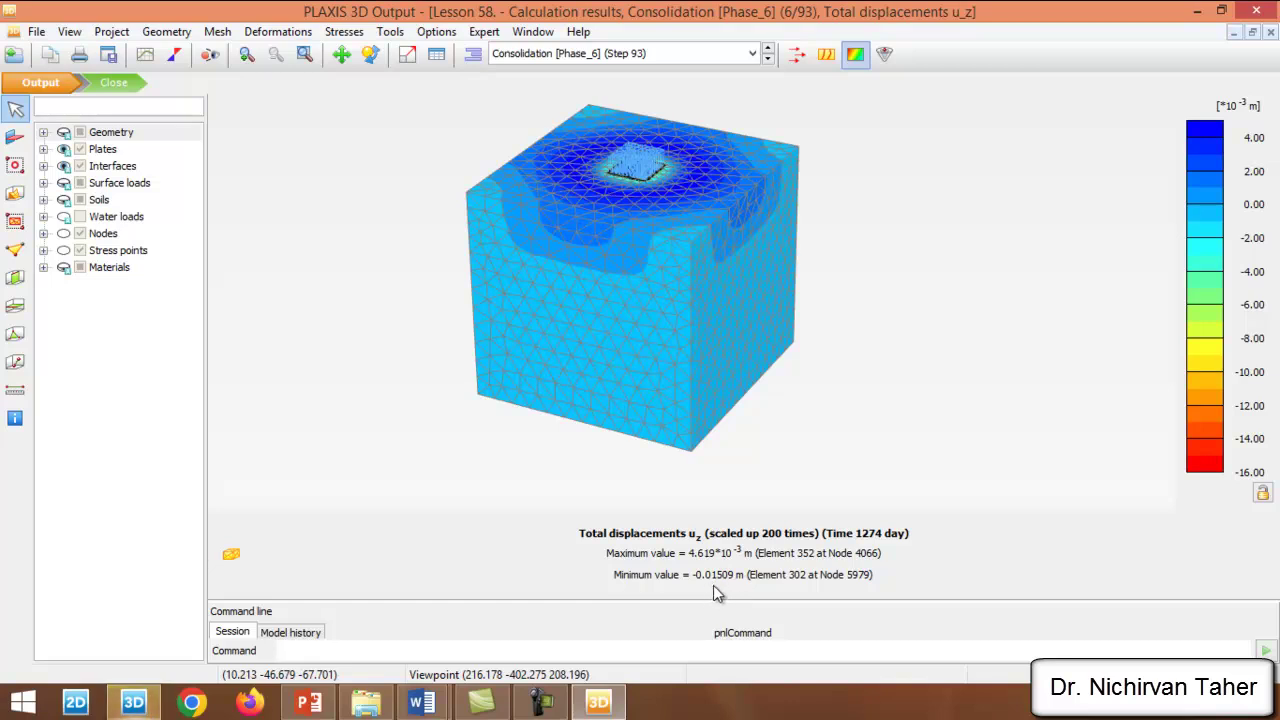
pyautogui.scroll(2, 609, 204)
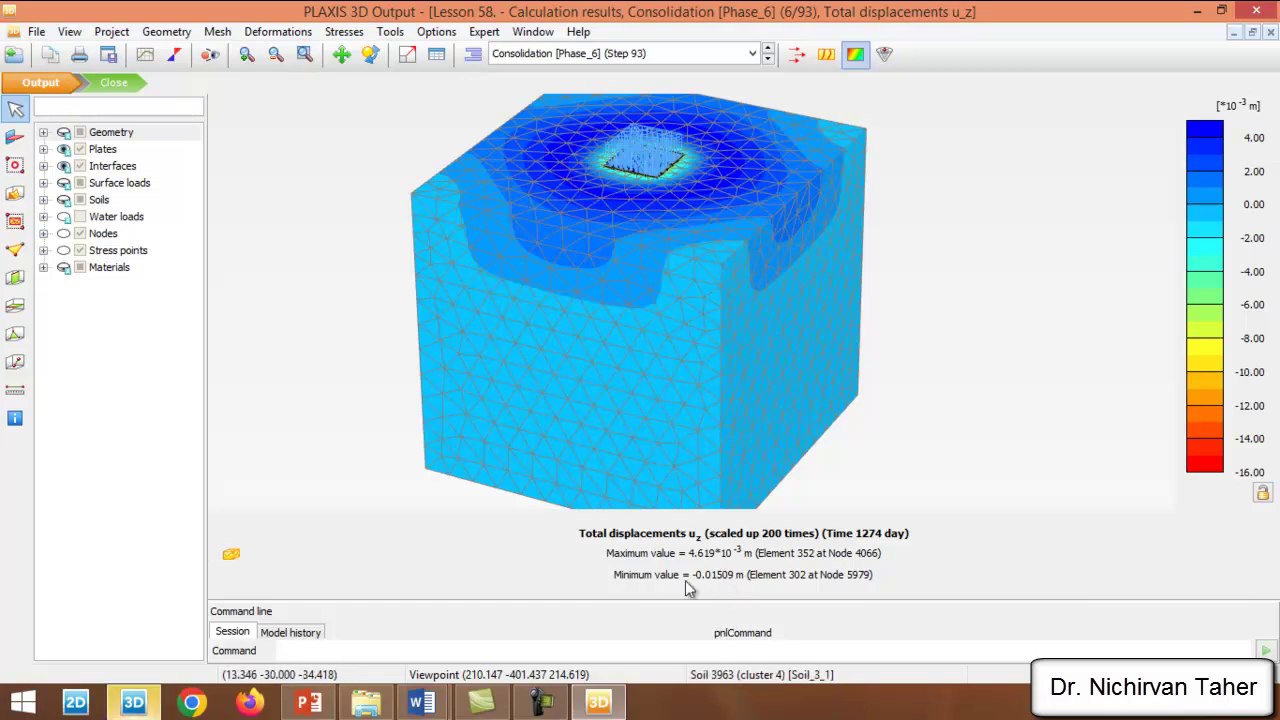
# Step: Create a new curve with project Time on the X-axis and total displacement u_z of Node 5980 on the Y-axis
pyautogui.click(145, 57)
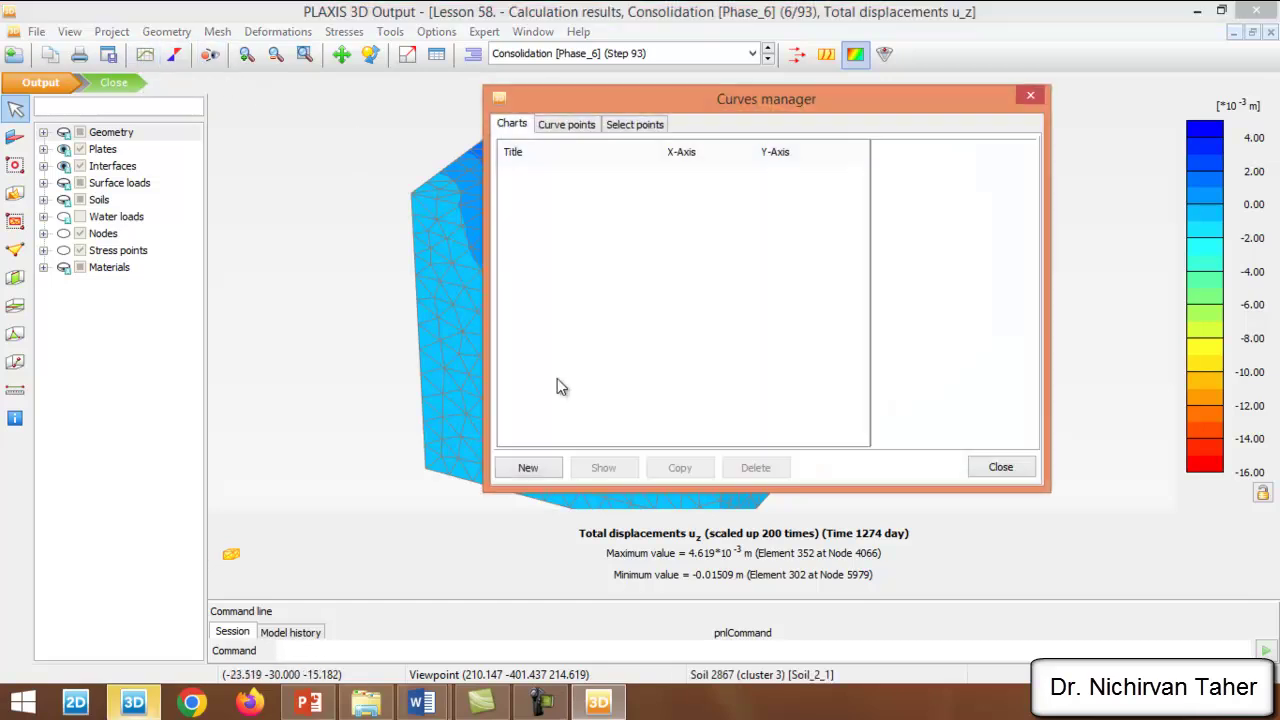
pyautogui.click(528, 467)
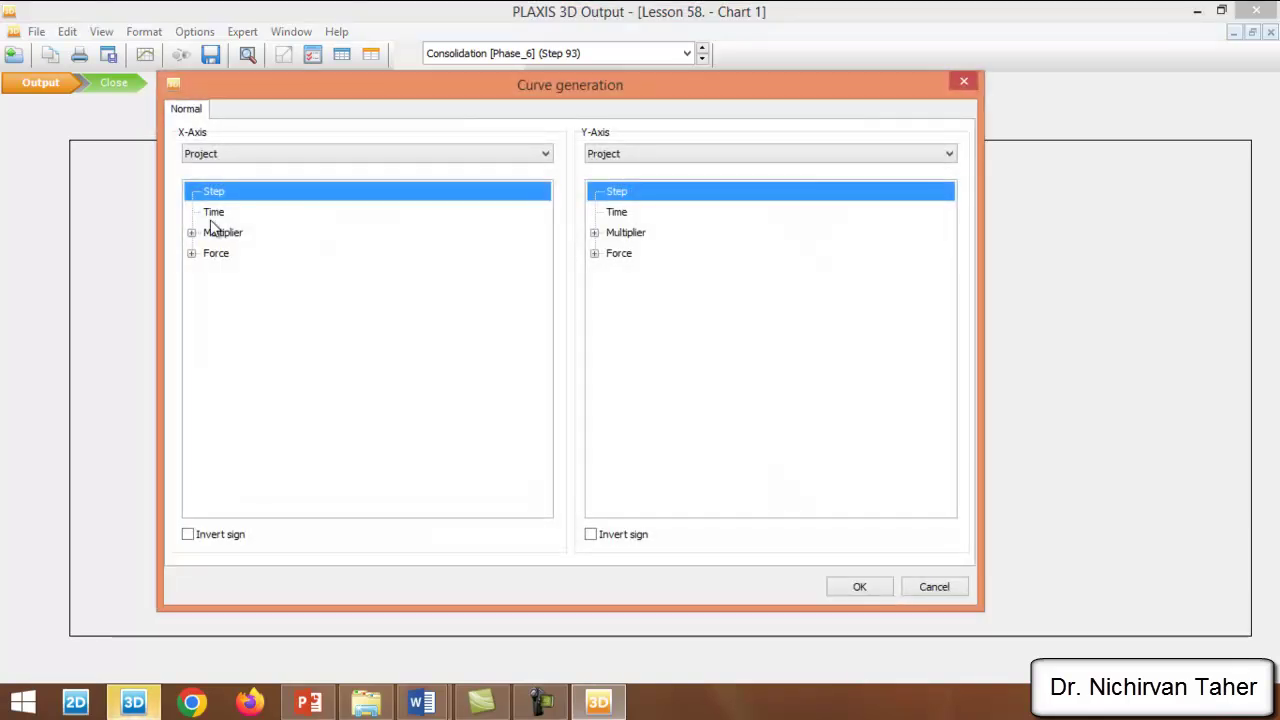
pyautogui.click(215, 213)
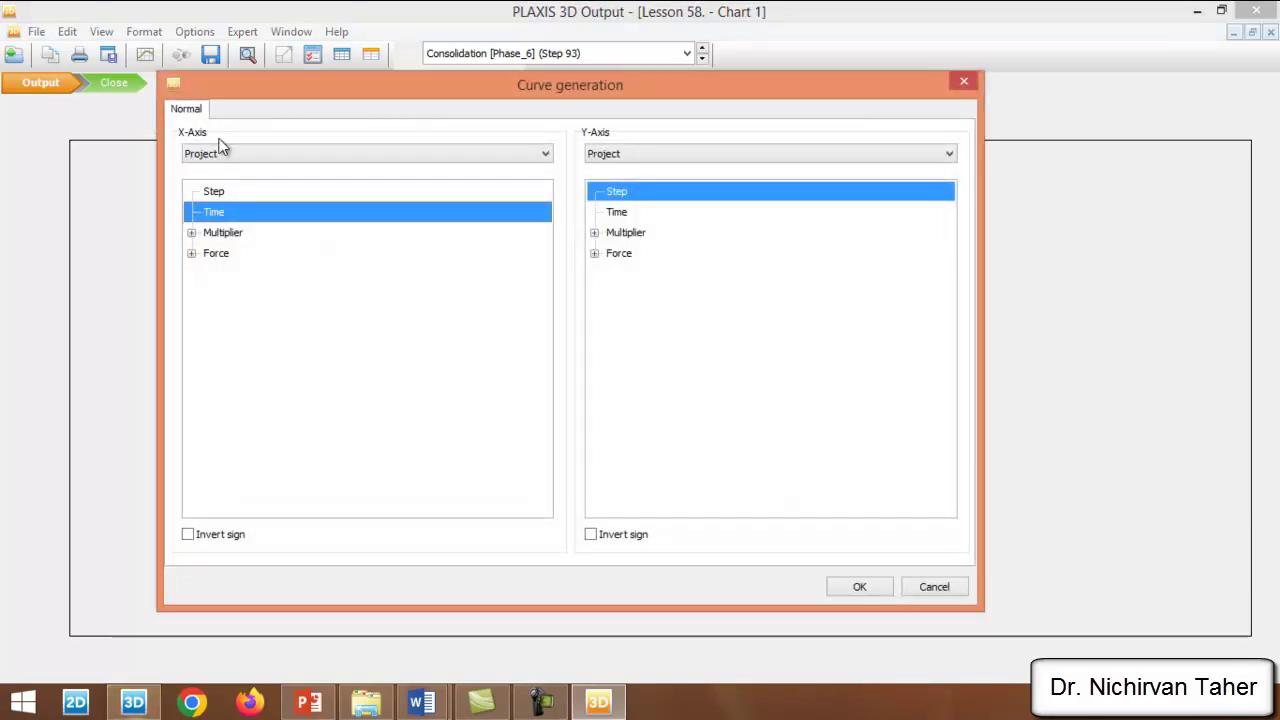
pyautogui.click(640, 160)
pyautogui.click(640, 186)
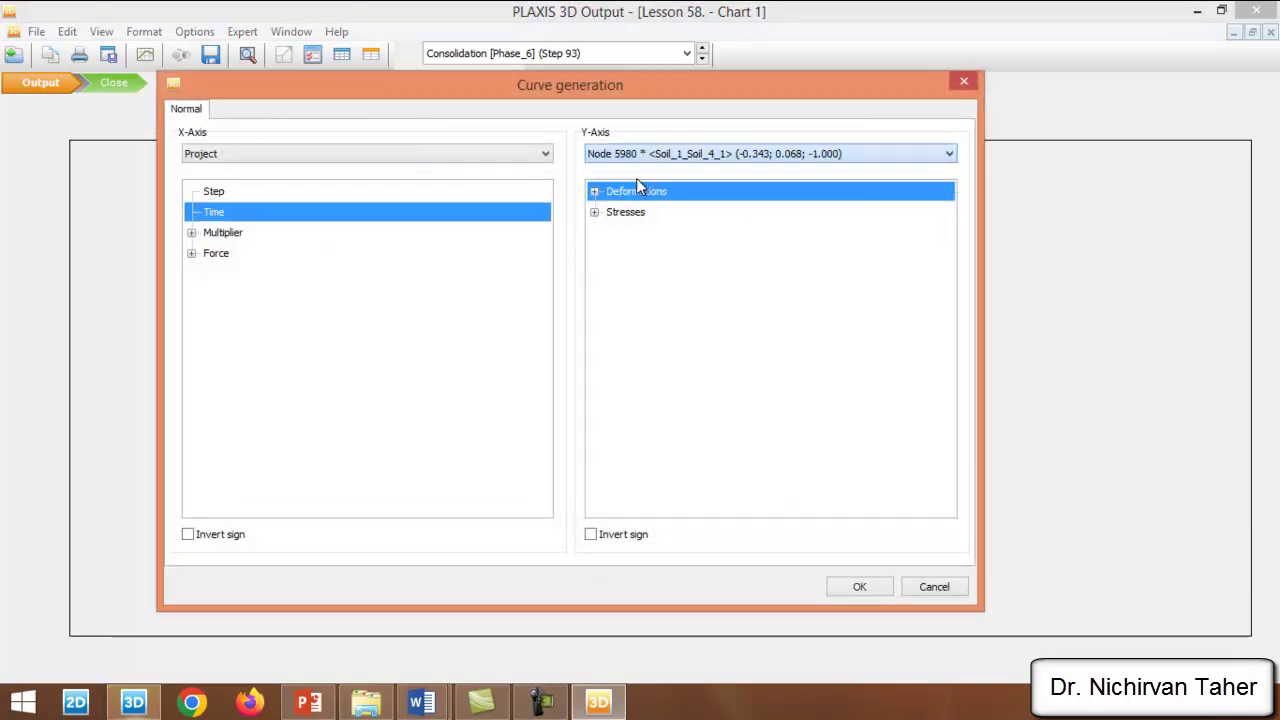
pyautogui.click(594, 191)
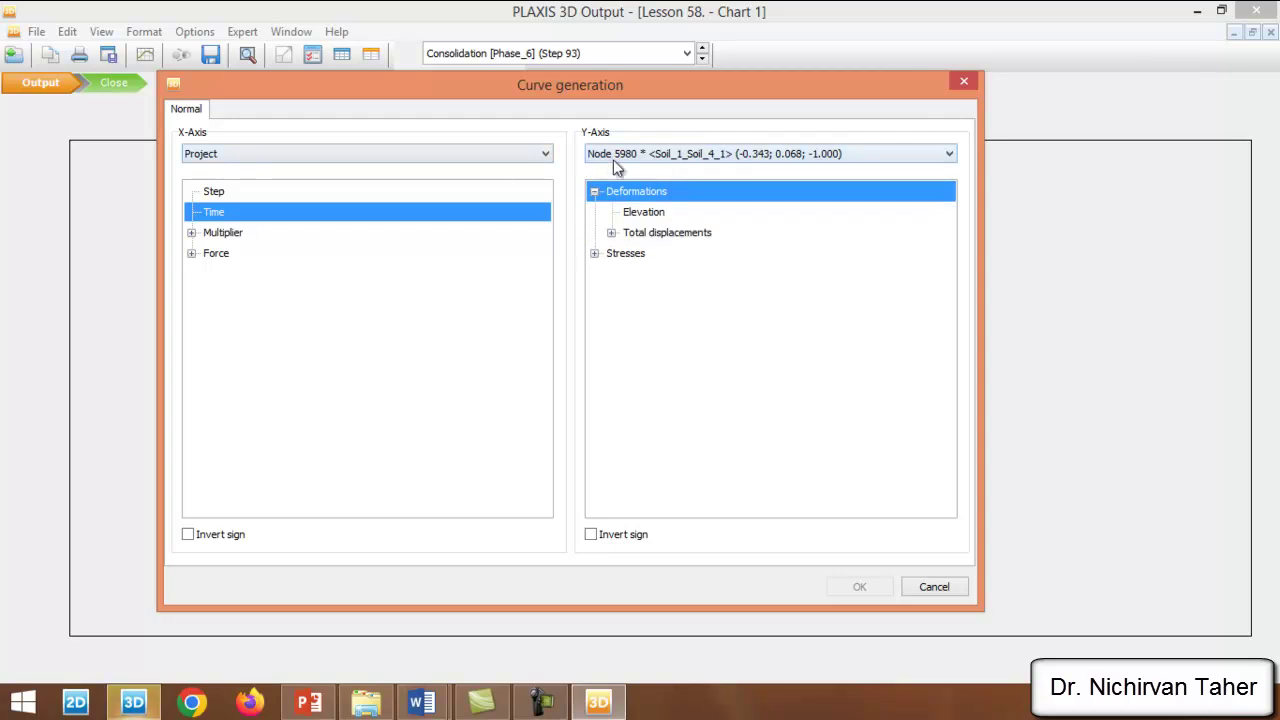
pyautogui.click(611, 232)
pyautogui.click(648, 316)
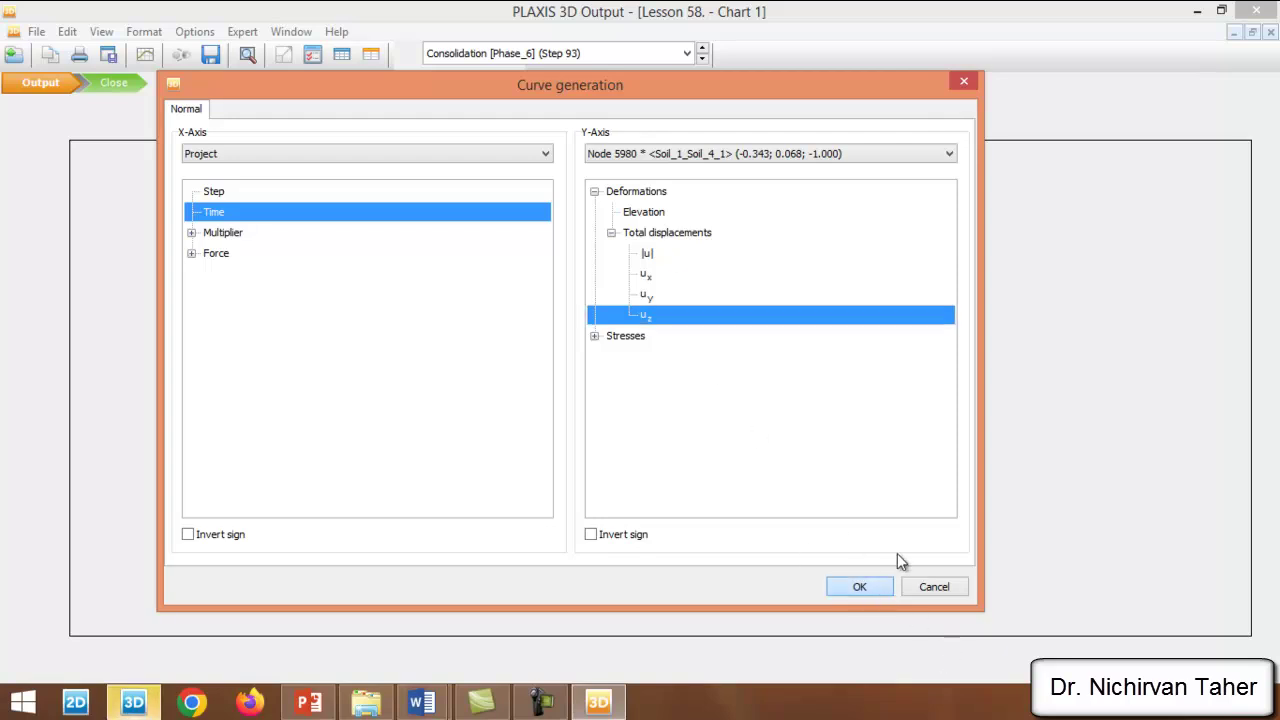
pyautogui.click(860, 587)
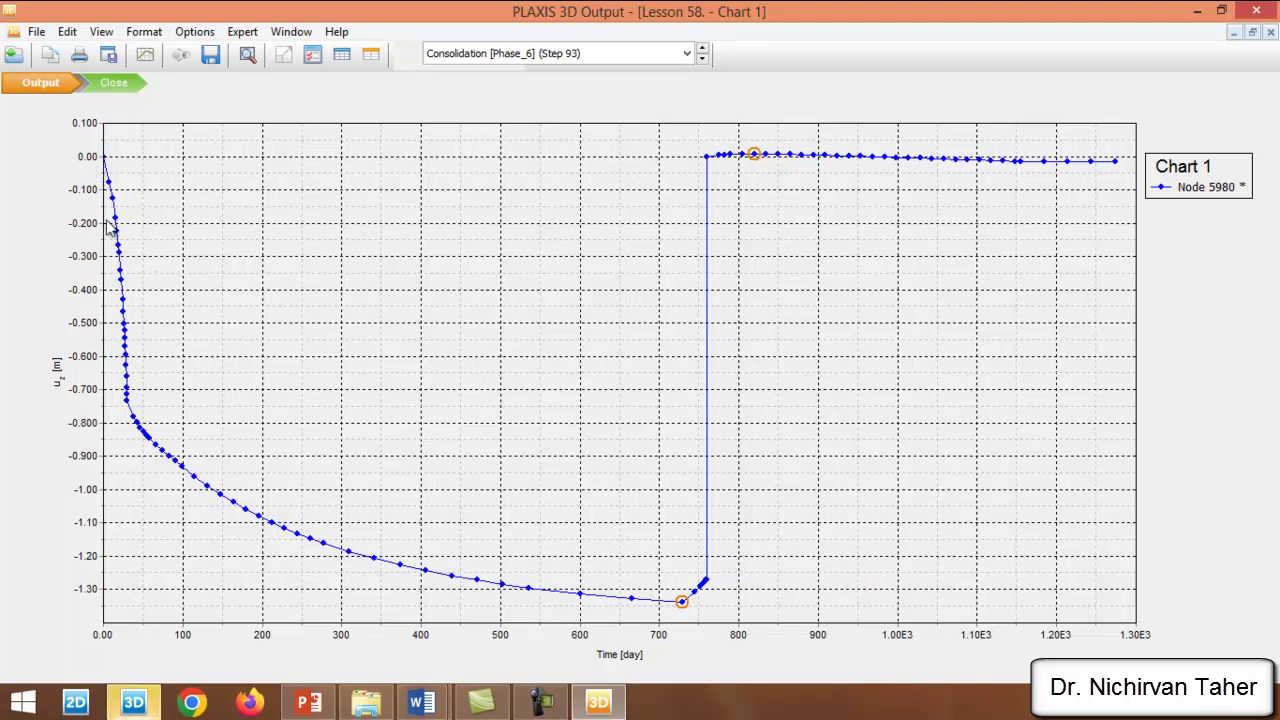
# Step: Examine the settlement curve across the preloading and removal stages, consulting the q1 and q2 loads on the PowerPoint slide
pyautogui.moveTo(104, 166)
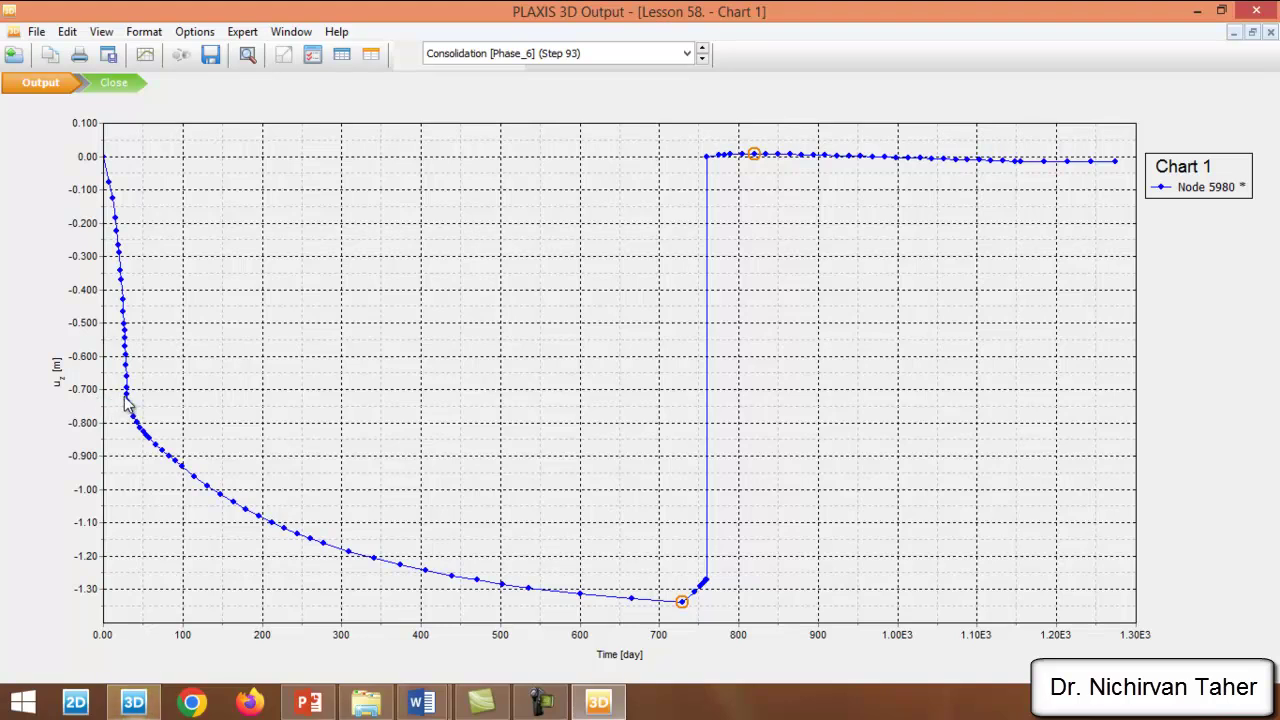
pyautogui.moveTo(128, 400)
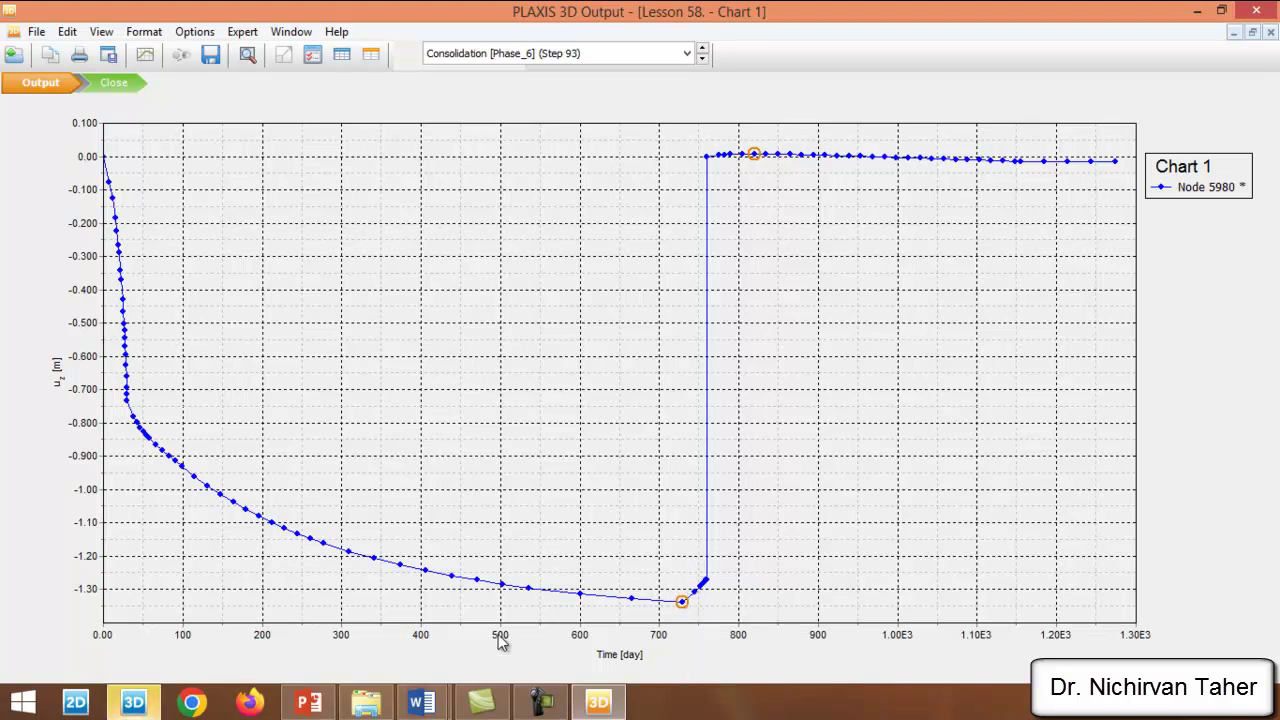
pyautogui.click(309, 704)
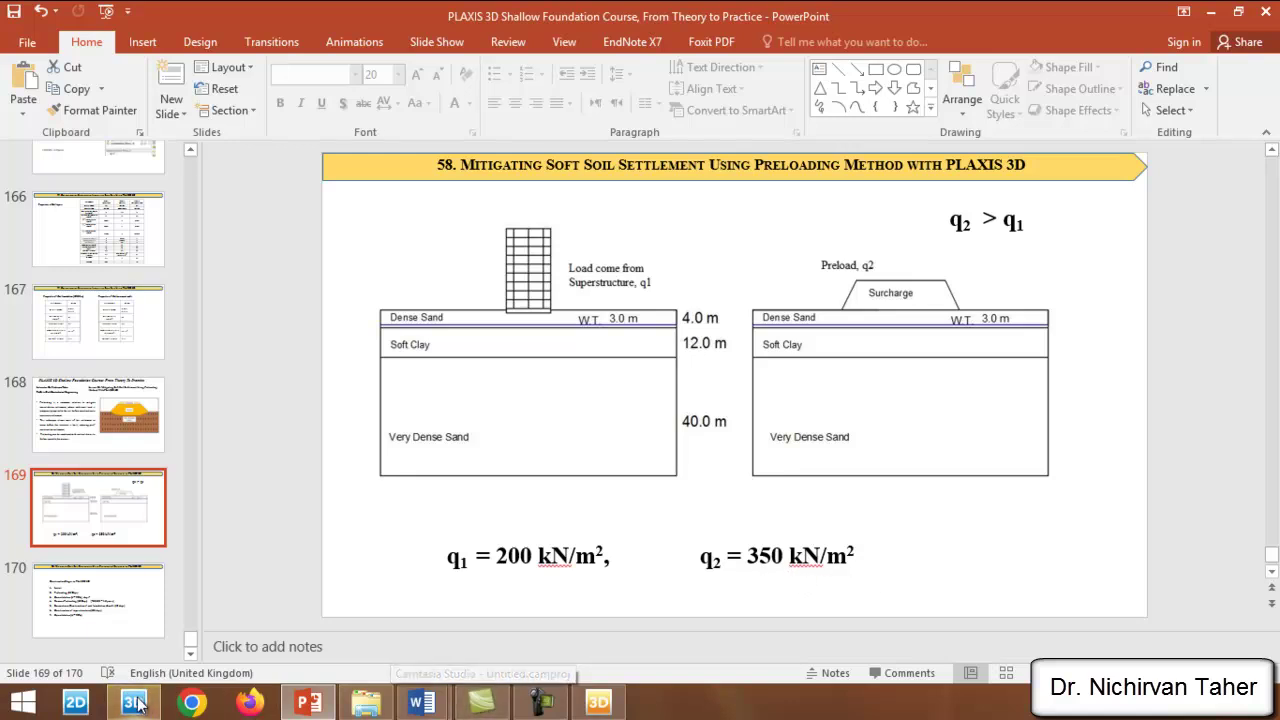
pyautogui.click(590, 702)
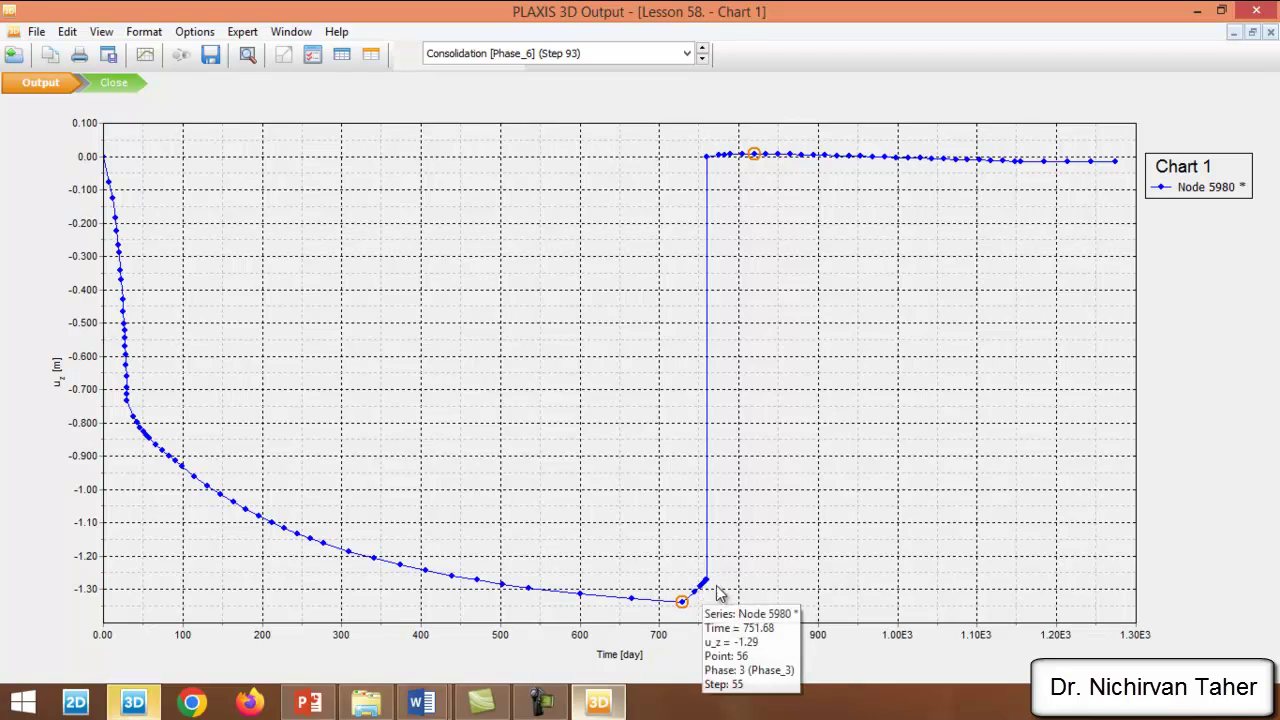
pyautogui.moveTo(708, 170)
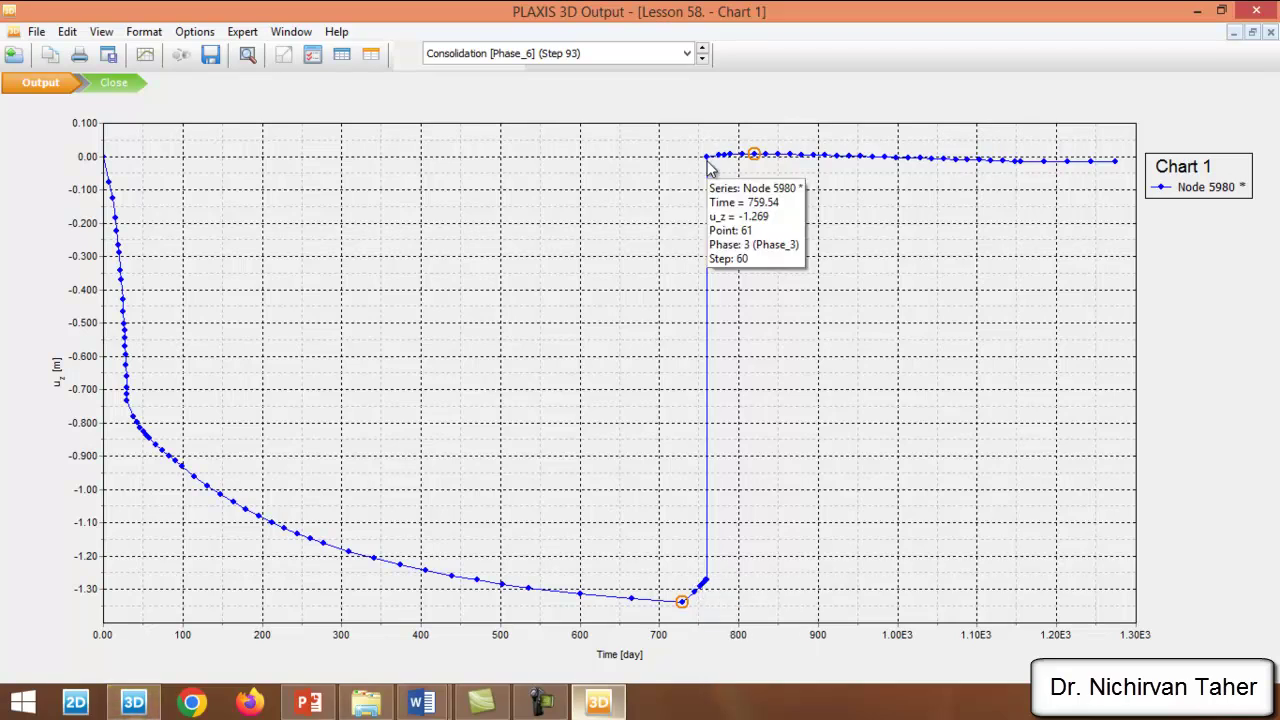
pyautogui.scroll(1, 743, 157)
pyautogui.scroll(-1, 680, 200)
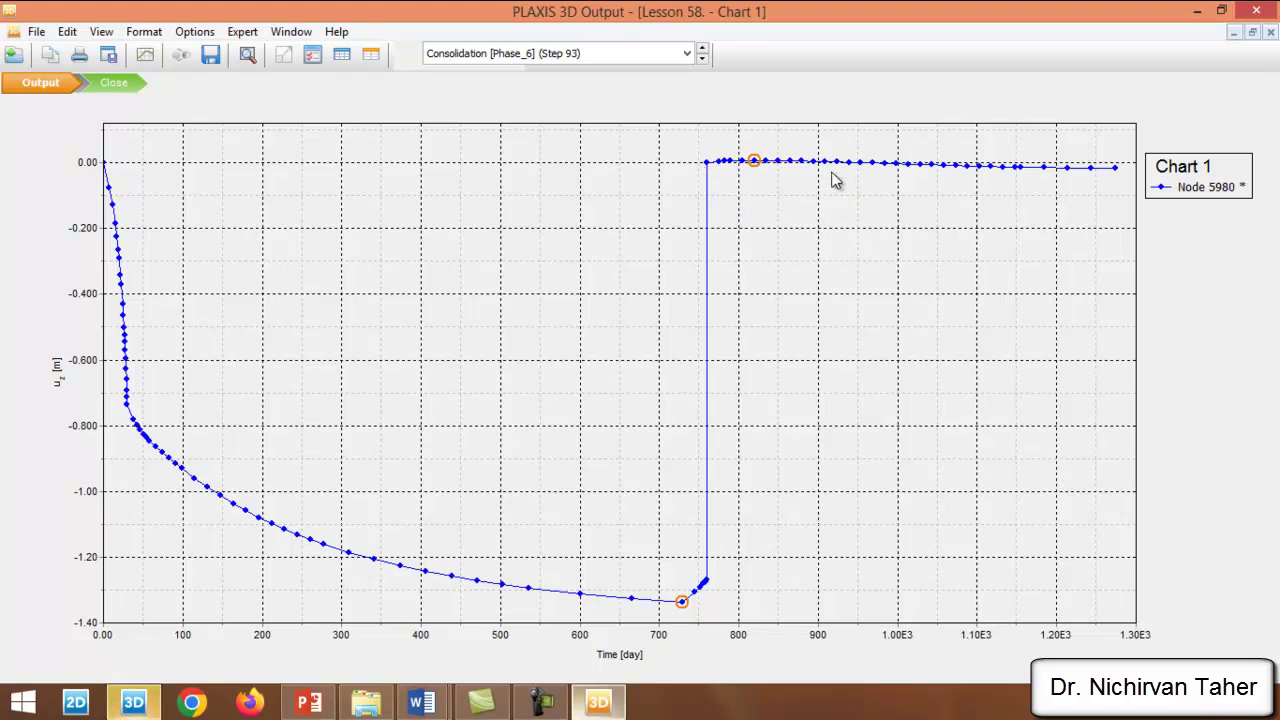
# Step: Restrict the Node 5980 curve to Excavation+mat+walls [Phase_4], Construction of superstructure [Phase_5] and Consolidation [Phase_6]
pyautogui.rightClick(785, 204)
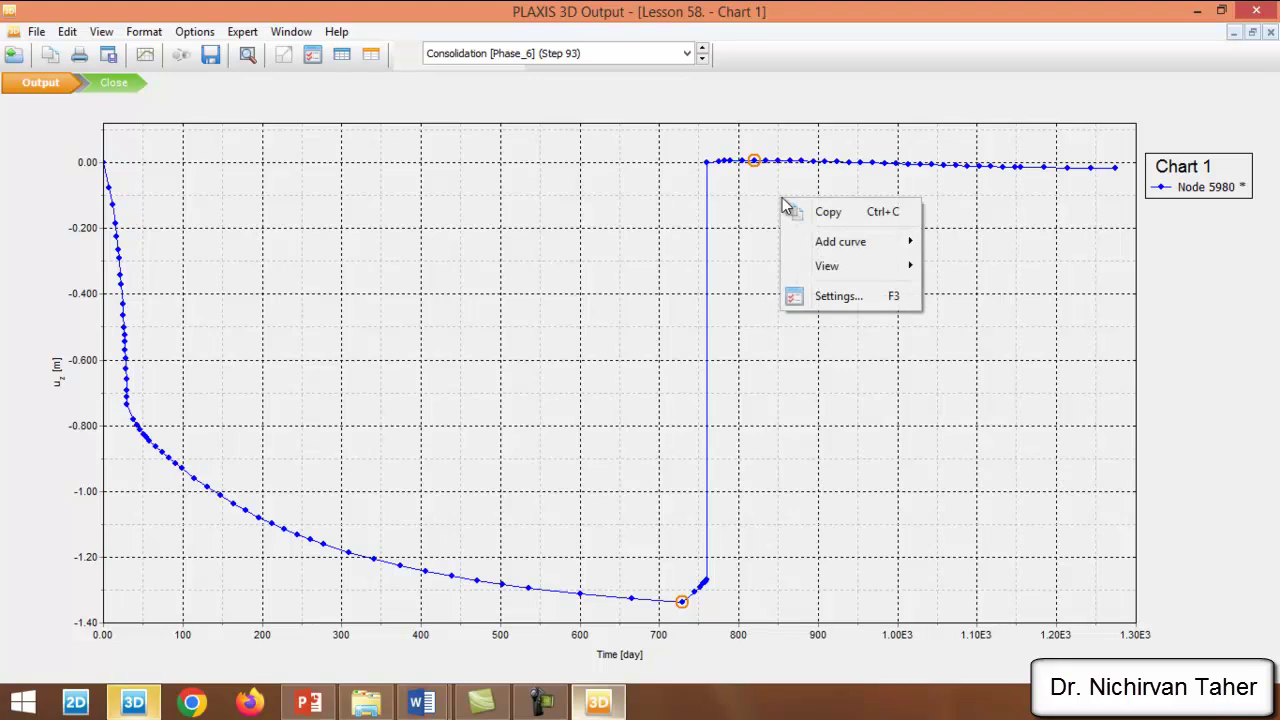
pyautogui.click(850, 300)
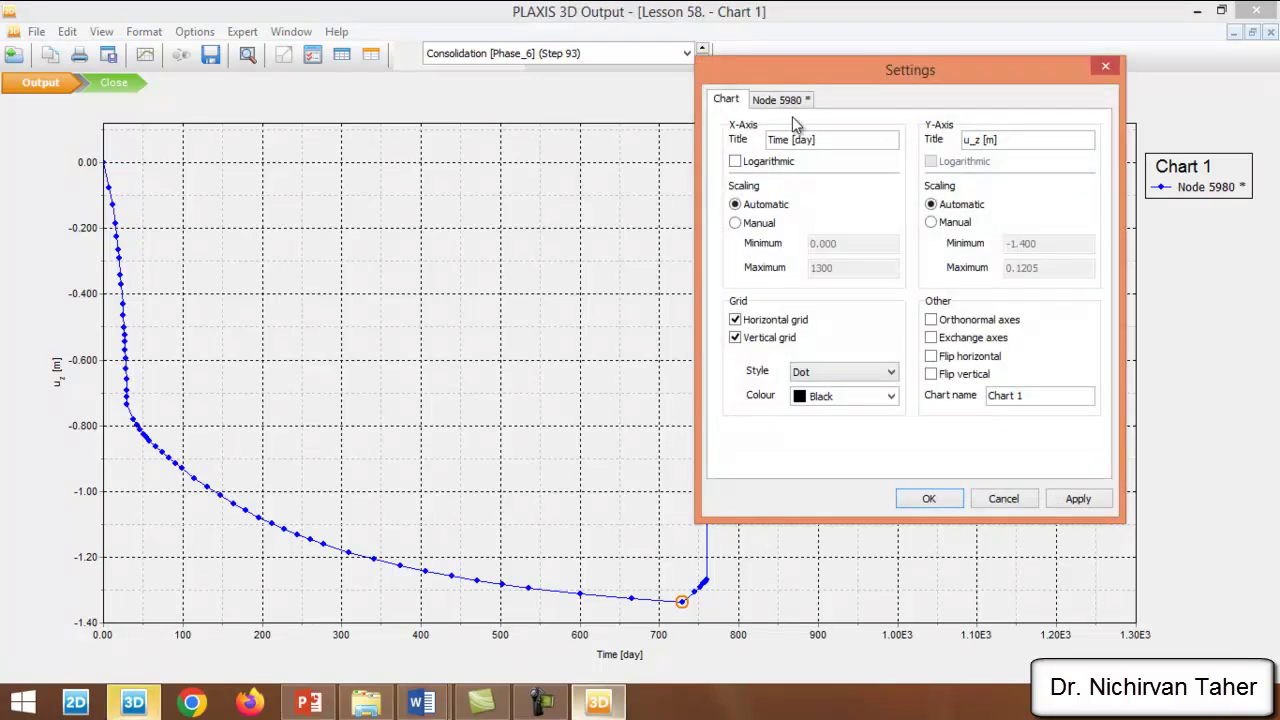
pyautogui.click(790, 100)
pyautogui.click(1061, 176)
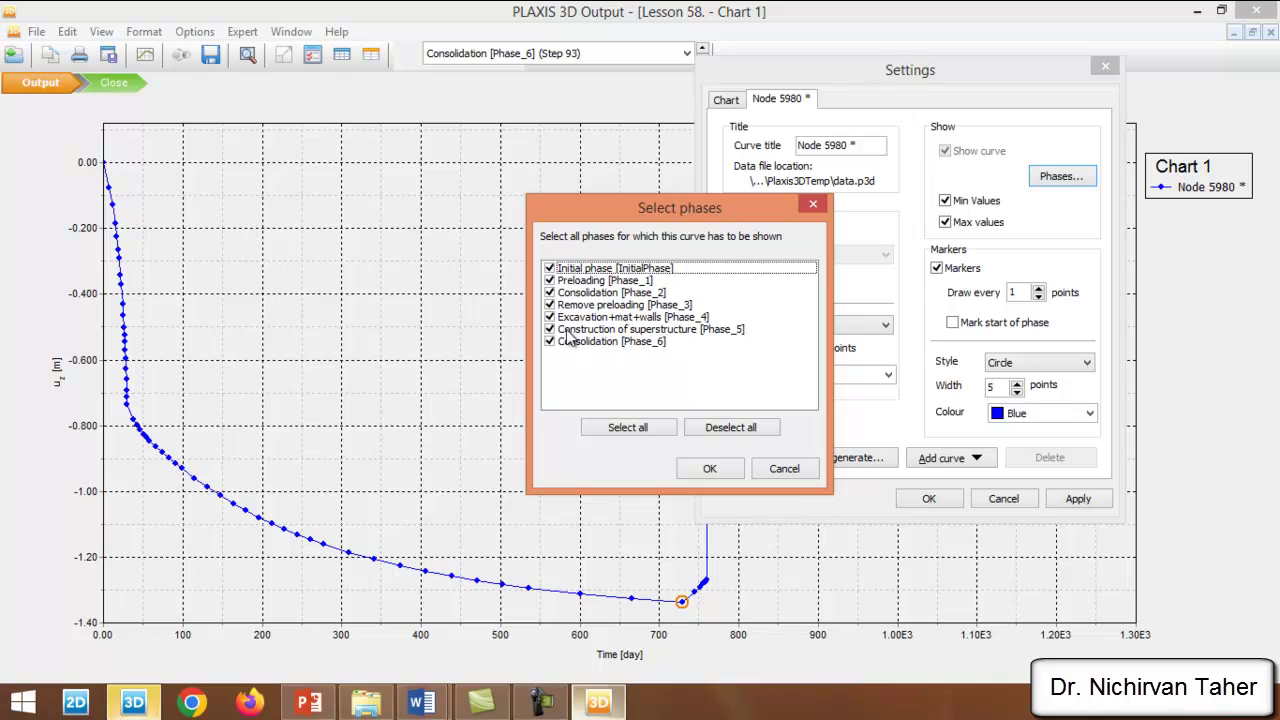
pyautogui.click(549, 305)
pyautogui.click(549, 292)
pyautogui.click(549, 280)
pyautogui.click(549, 268)
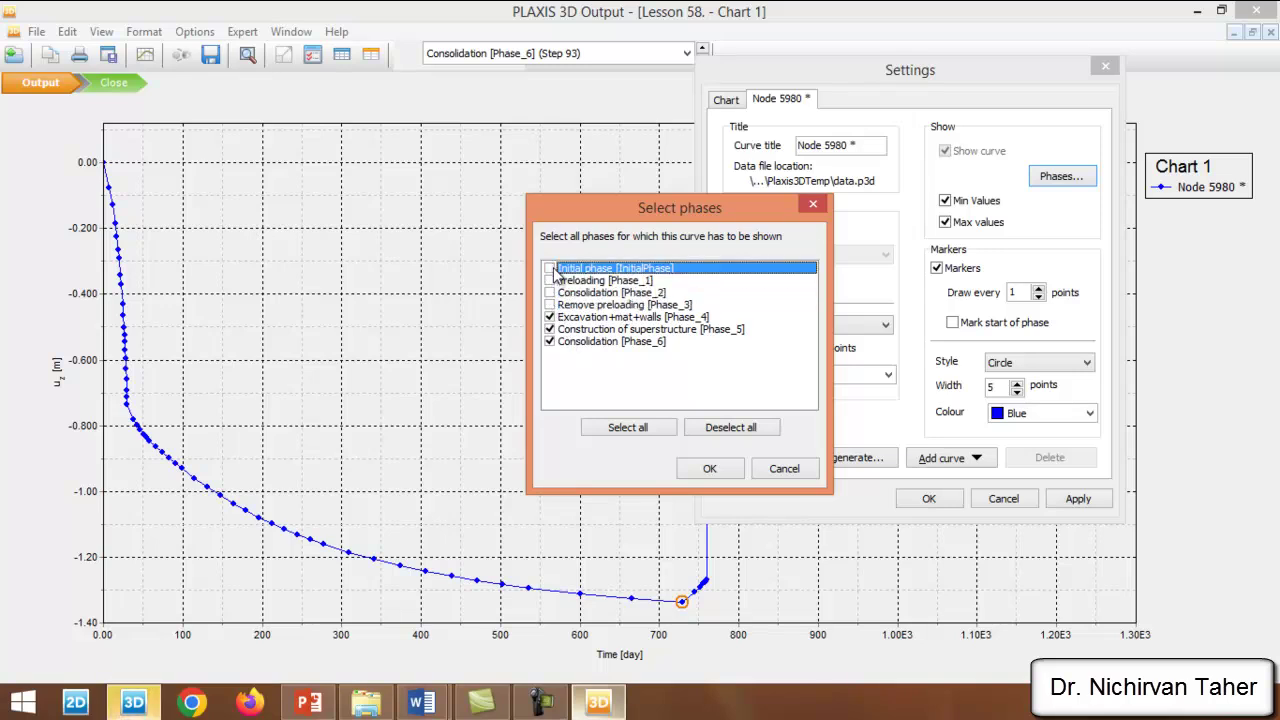
pyautogui.click(710, 469)
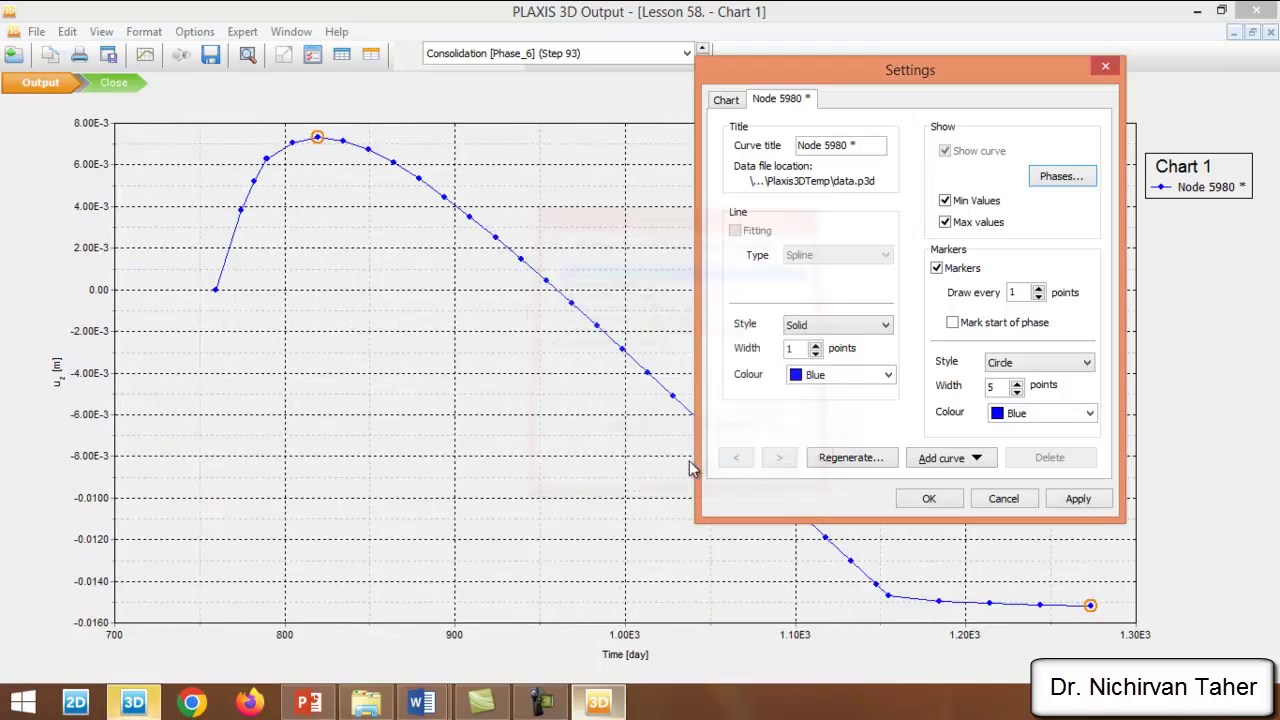
pyautogui.click(929, 500)
# Step: Inspect the start, maximum, slope change and end points of the u_z curve for the construction and consolidation phases
pyautogui.moveTo(210, 290)
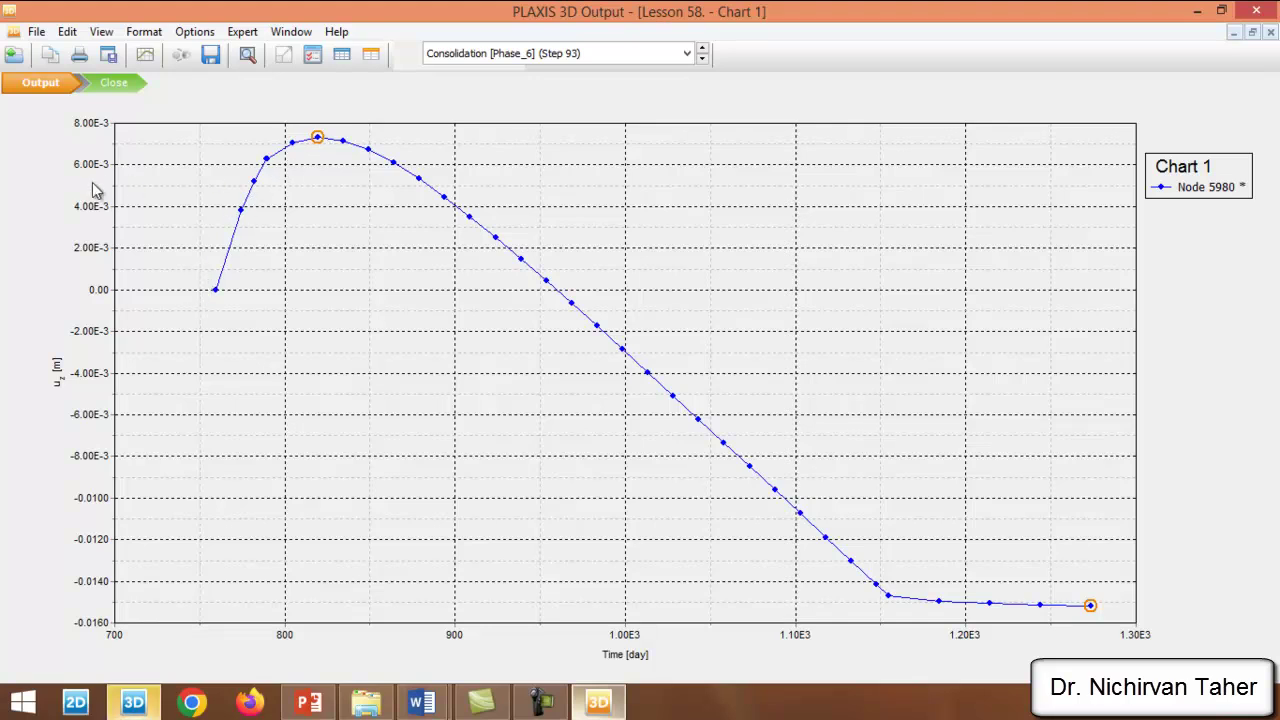
pyautogui.moveTo(319, 140)
pyautogui.moveTo(889, 600)
pyautogui.moveTo(1090, 608)
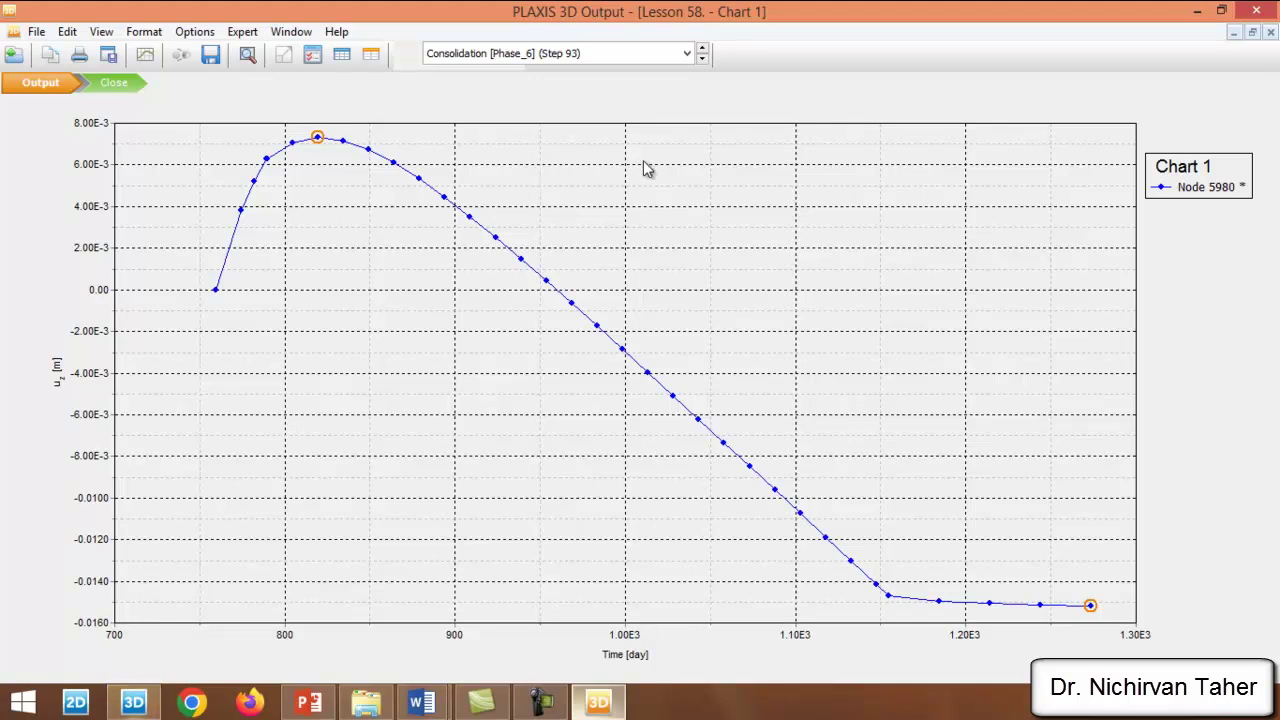
# Step: Leave Chart 1 for the model results and display the excess pore pressures p_excess of Consolidation [Phase_6]
pyautogui.click(597, 703)
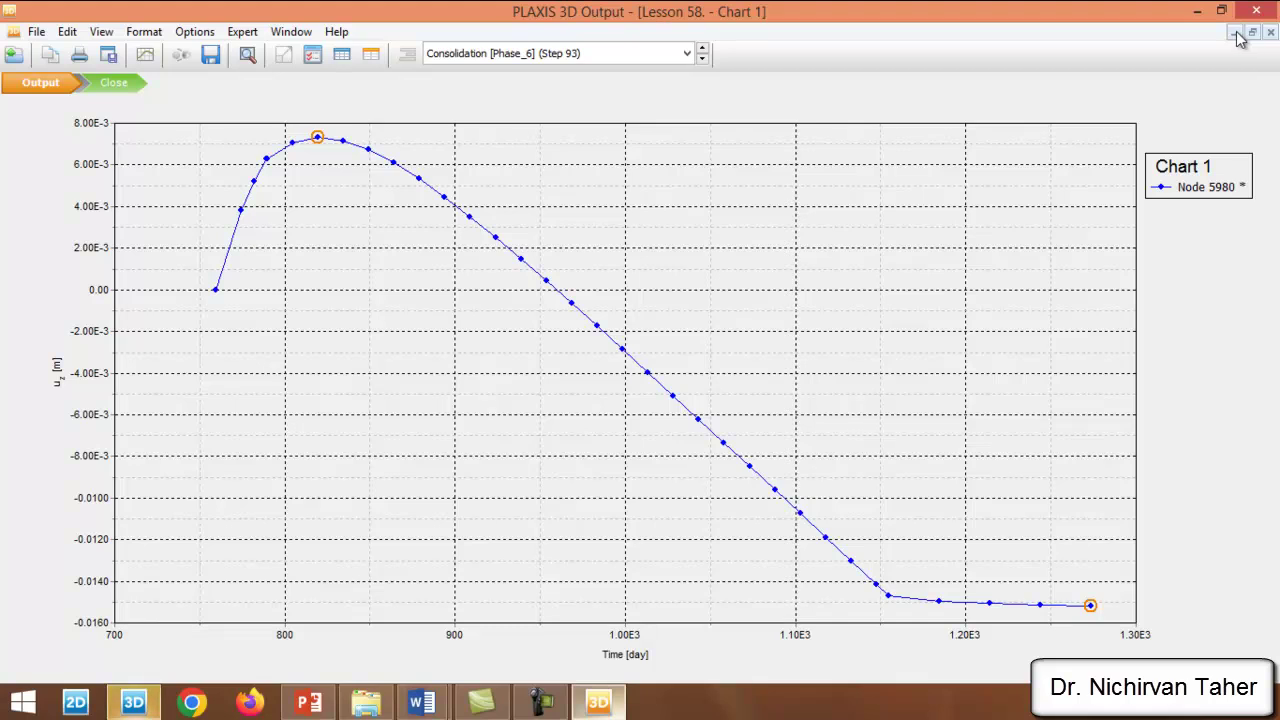
pyautogui.click(1235, 33)
pyautogui.click(870, 114)
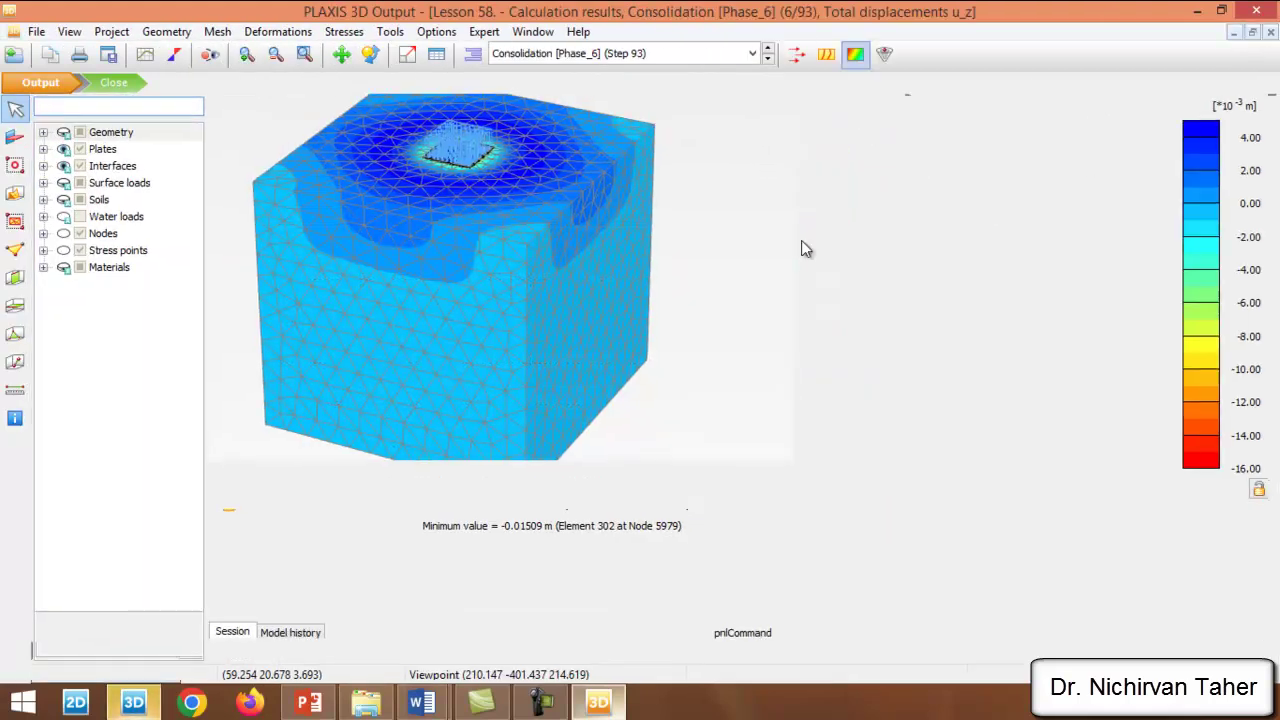
pyautogui.click(354, 34)
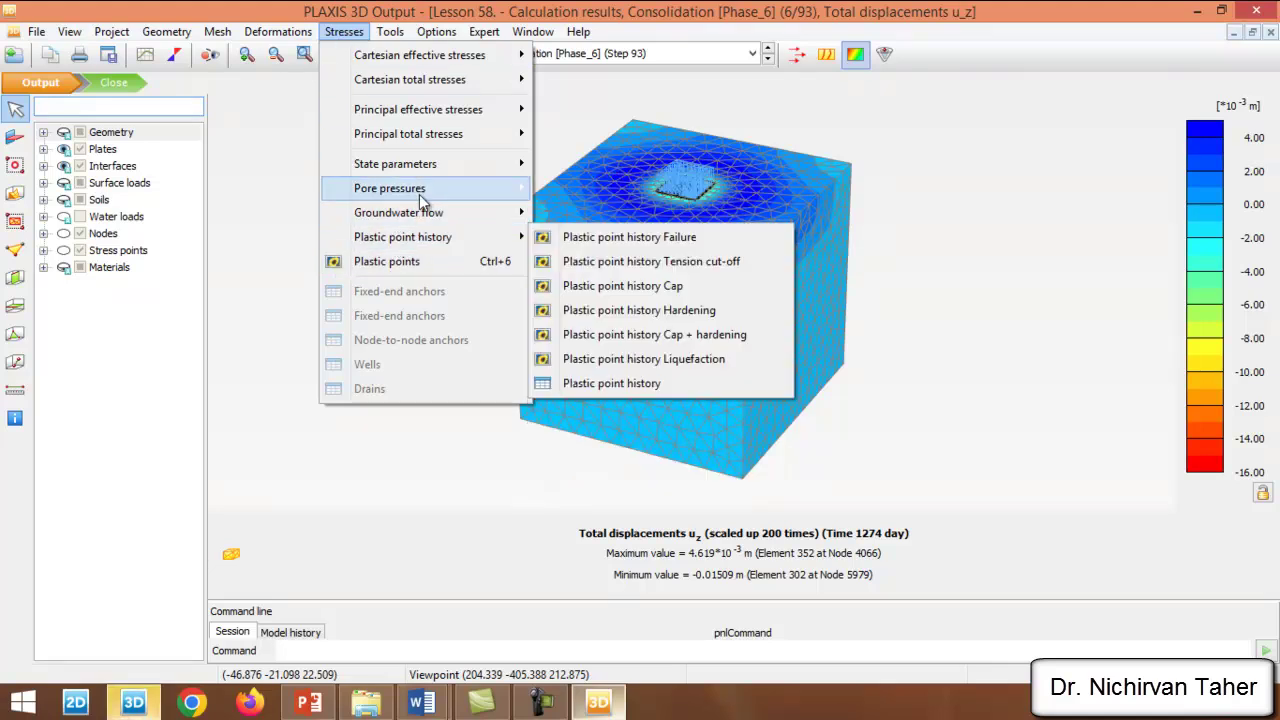
pyautogui.moveTo(422, 188)
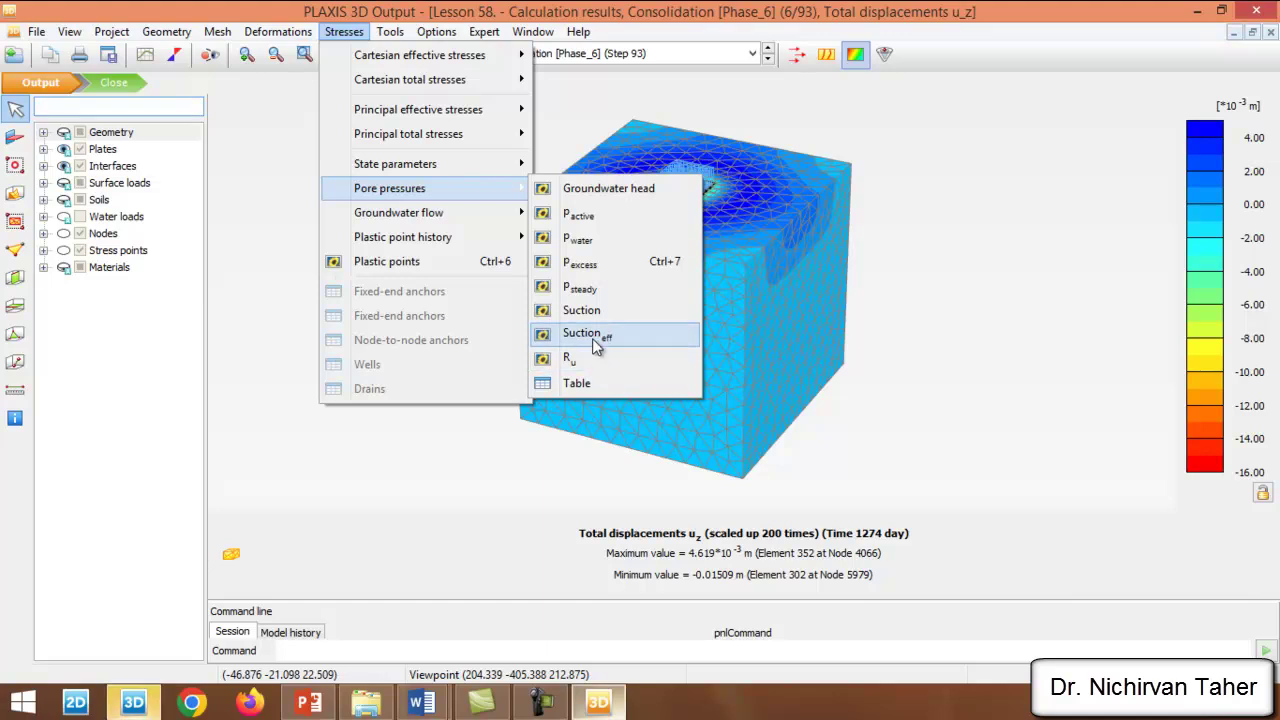
pyautogui.click(612, 264)
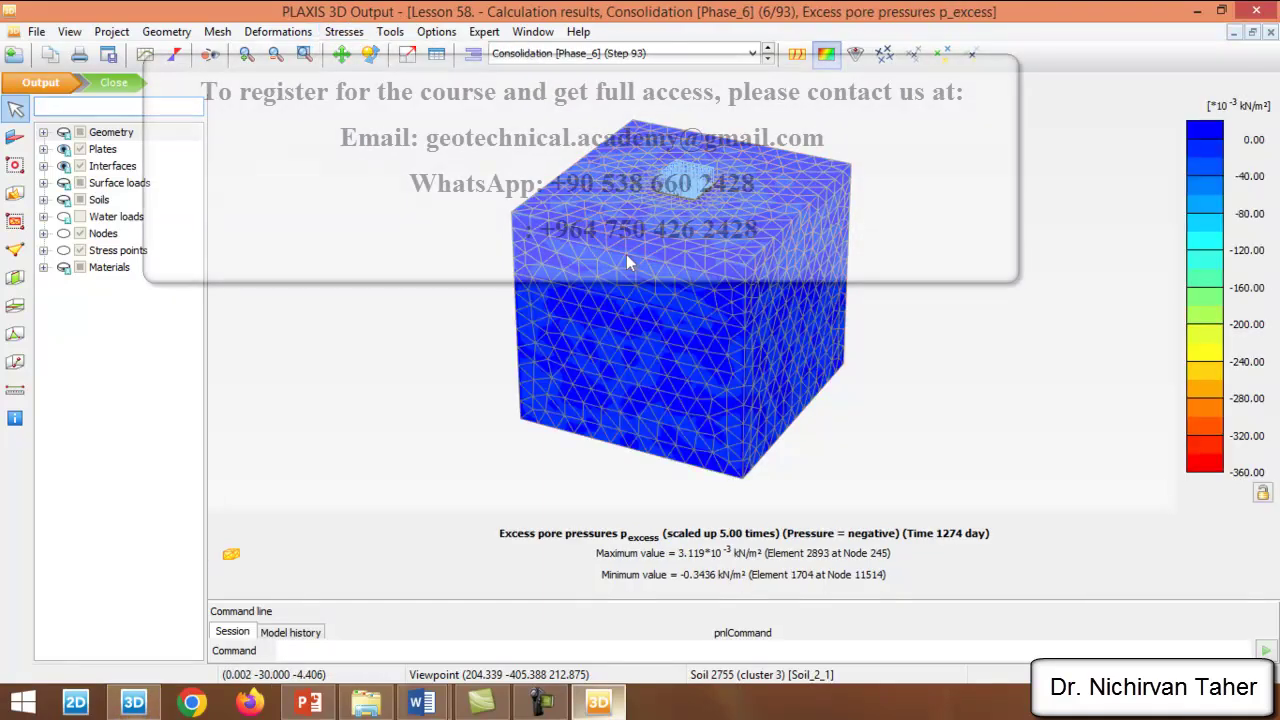
# Step: Cut a vertical cross section across the full model width through the foundation area and enlarge its plot area
pyautogui.click(18, 280)
pyautogui.click(515, 308)
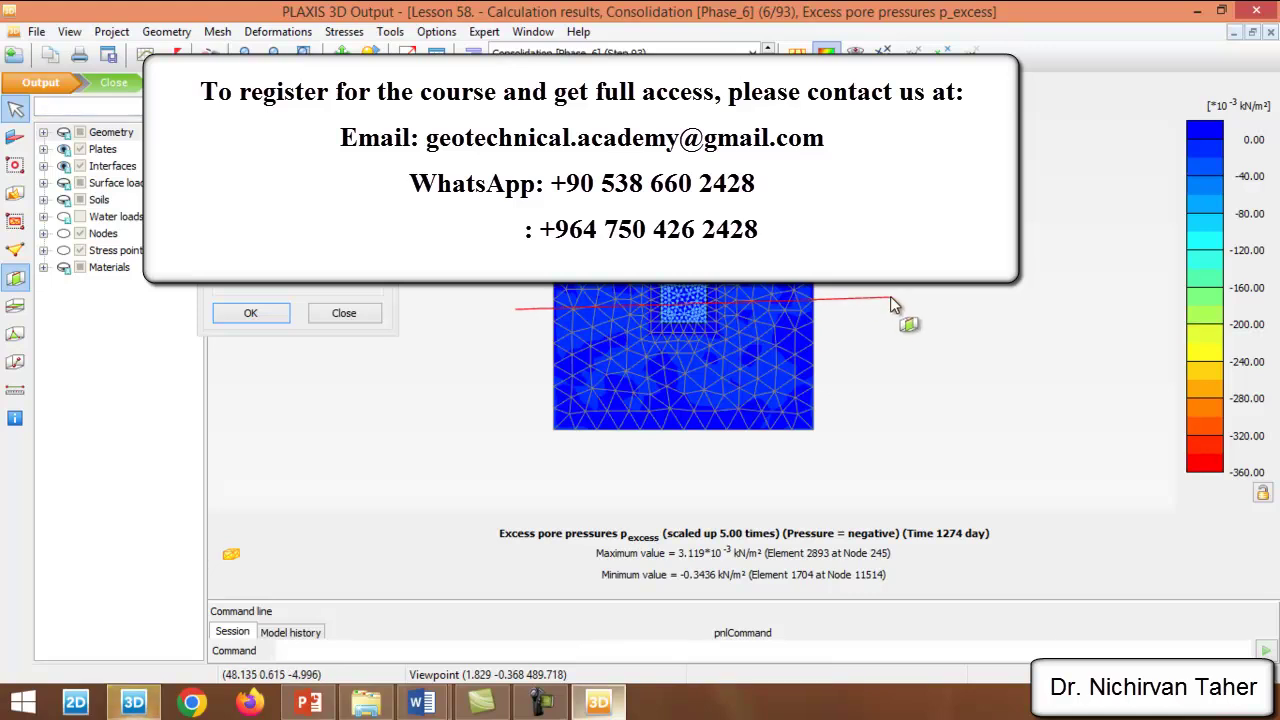
pyautogui.click(841, 295)
pyautogui.moveTo(797, 513); pyautogui.dragTo(795, 640)
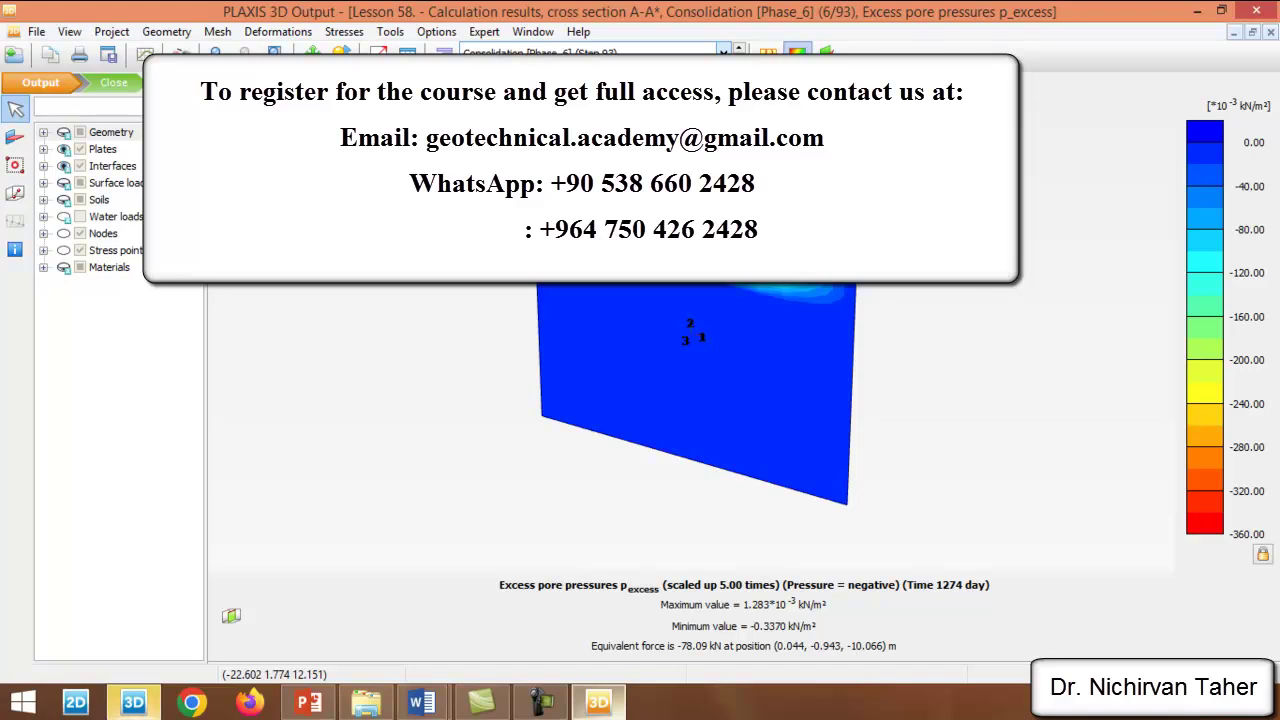
# Step: View the excess pore pressures on the cross section for the Initial phase and Preloading [Phase_1]
pyautogui.press('Home')
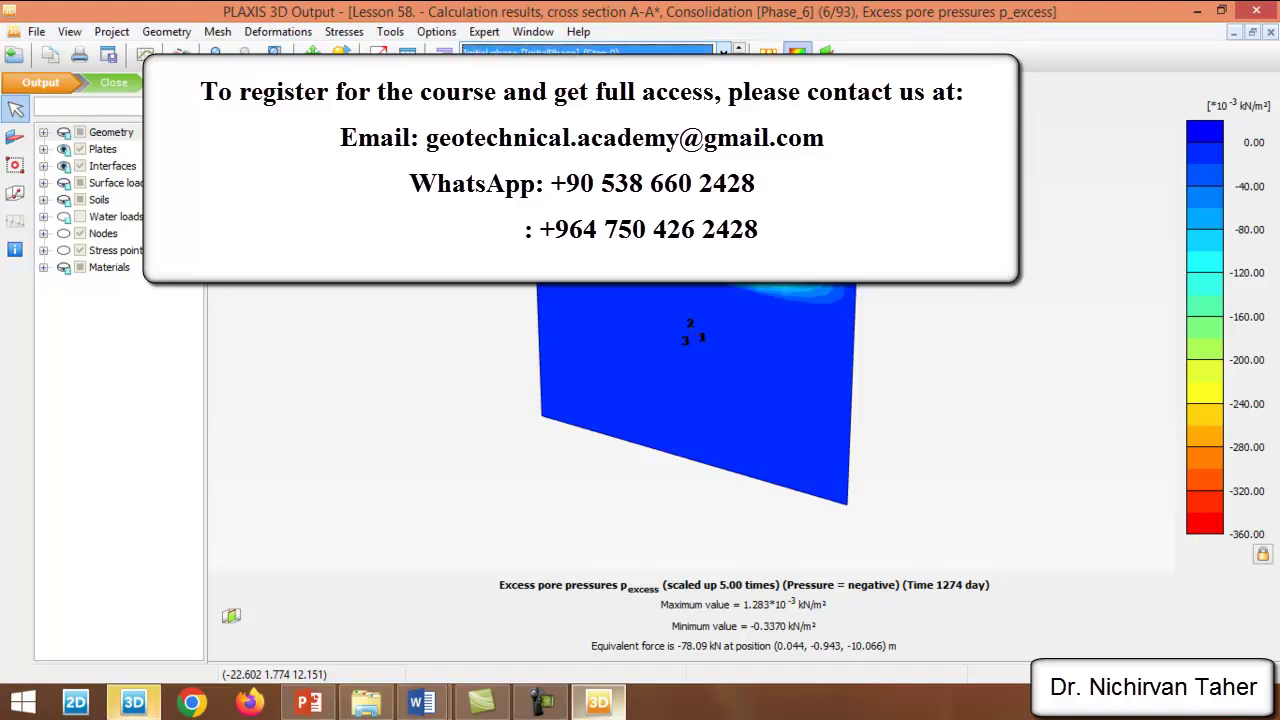
pyautogui.moveTo(370, 355); pyautogui.dragTo(520, 258)
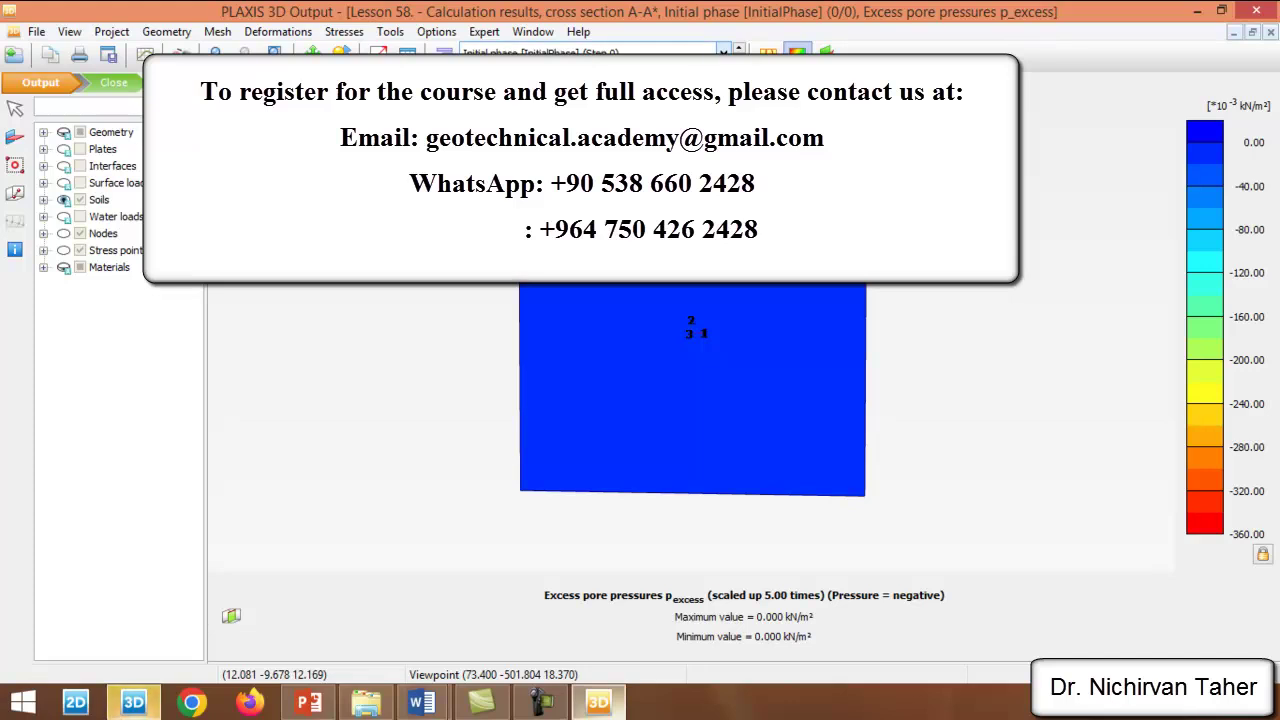
pyautogui.press('Down')
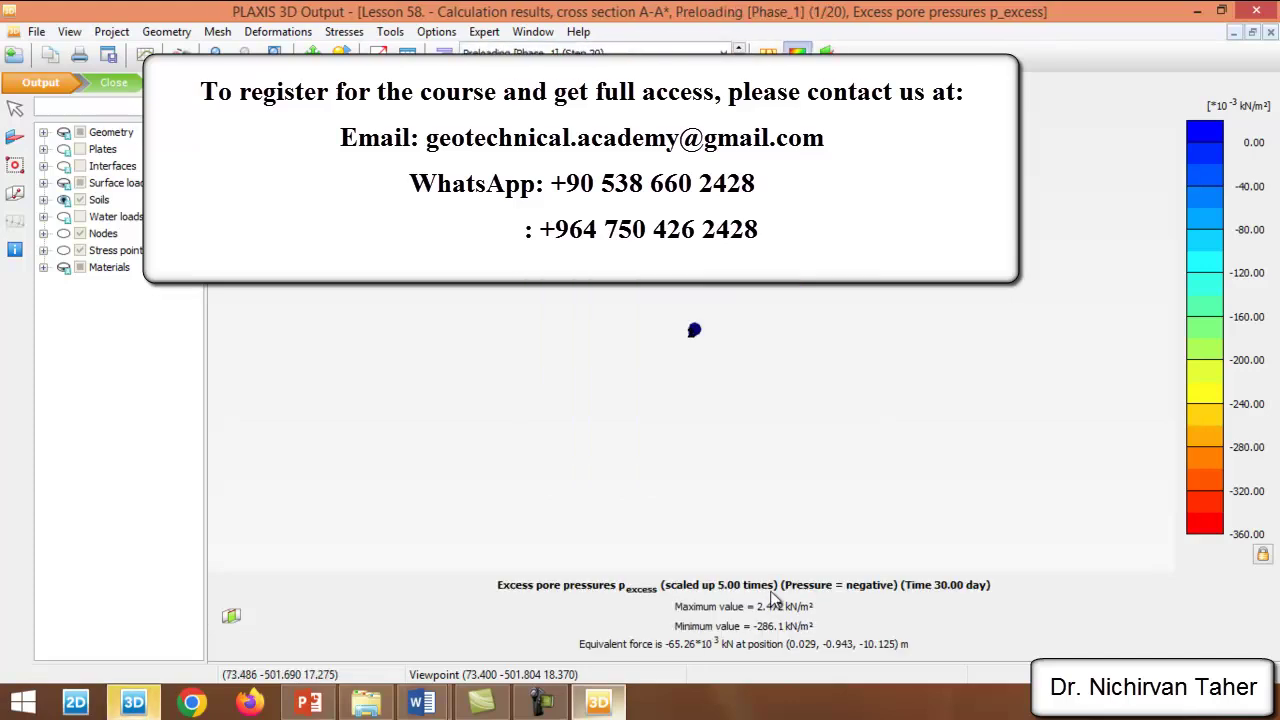